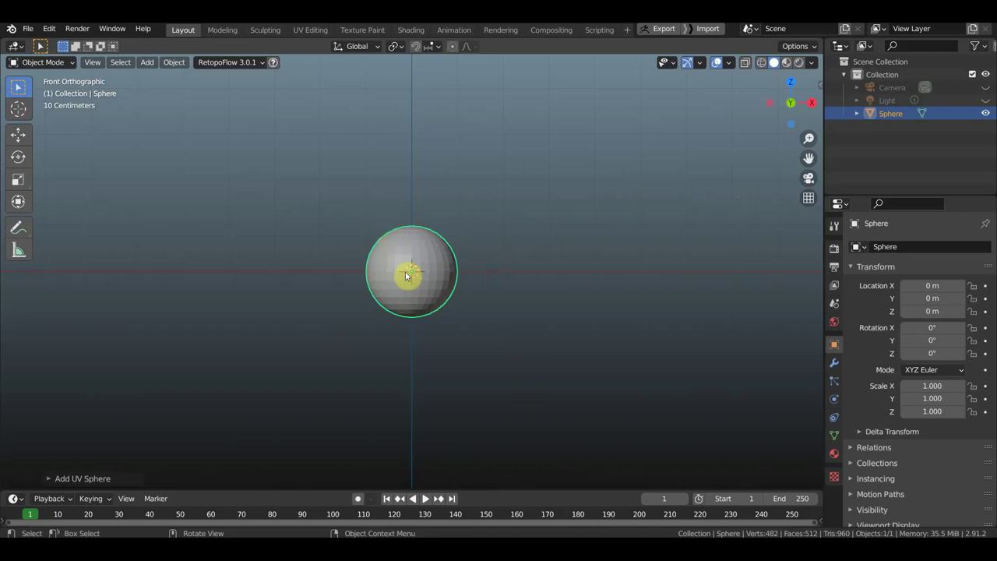
Enlarge the timeline and zoom it to frames −1 to 26, with frame 1 near the left.
{"action": "mouse_move", "coordinate": [493, 489]}
{"action": "left_mouse_down"}
{"action": "mouse_move", "coordinate": [504, 428]}
{"action": "mouse_move", "coordinate": [491, 419]}
{"action": "left_mouse_up"}
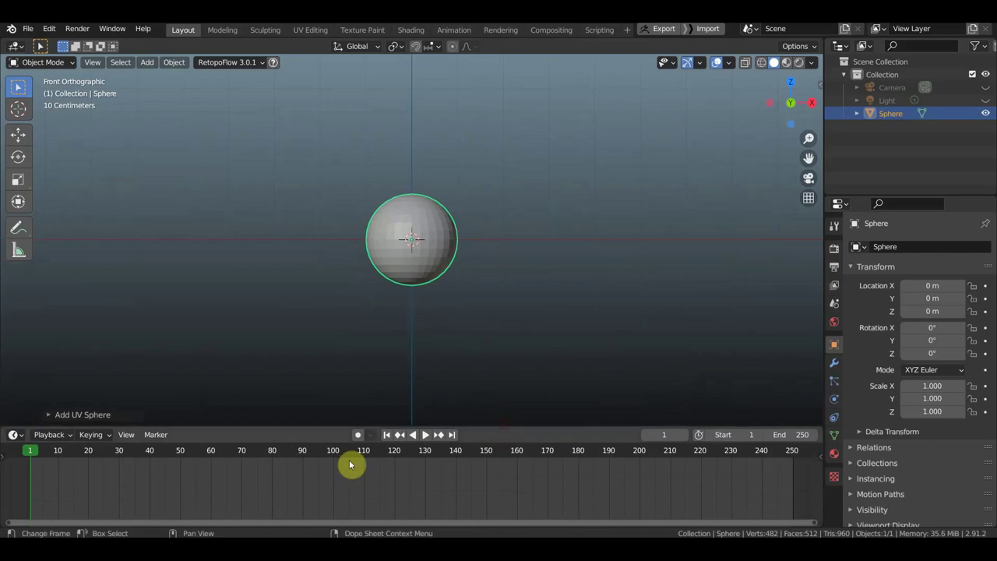
{"action": "scroll", "coordinate": [249, 477], "scroll_direction": "up", "scroll_amount": 3}
{"action": "scroll", "coordinate": [249, 477], "scroll_direction": "up", "scroll_amount": 2}
{"action": "scroll", "coordinate": [251, 476], "scroll_direction": "up", "scroll_amount": 2}
{"action": "scroll", "coordinate": [253, 475], "scroll_direction": "up", "scroll_amount": 2}
{"action": "mouse_move", "coordinate": [119, 475]}
{"action": "middle_mouse_down"}
{"action": "mouse_move", "coordinate": [534, 507]}
{"action": "mouse_move", "coordinate": [731, 448]}
{"action": "middle_mouse_up"}
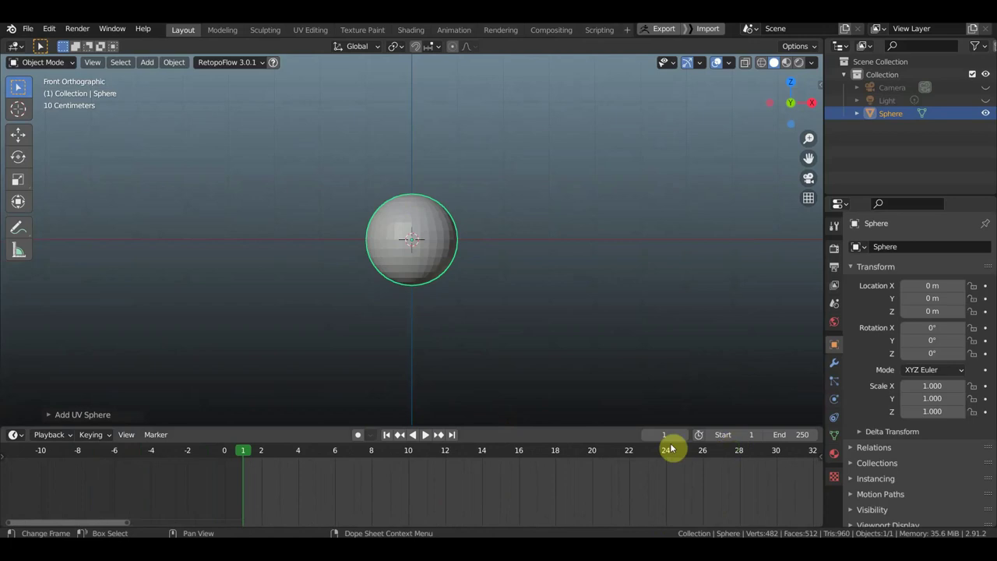
{"action": "scroll", "coordinate": [658, 467], "scroll_direction": "up", "scroll_amount": 2}
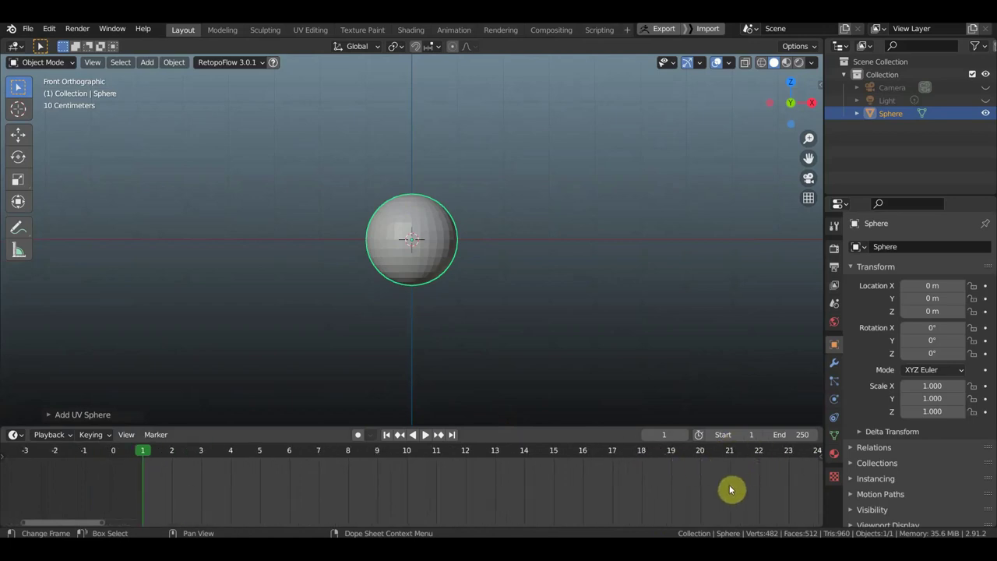
{"action": "middle_click_drag", "start_coordinate": [730, 490], "coordinate": [651, 492]}
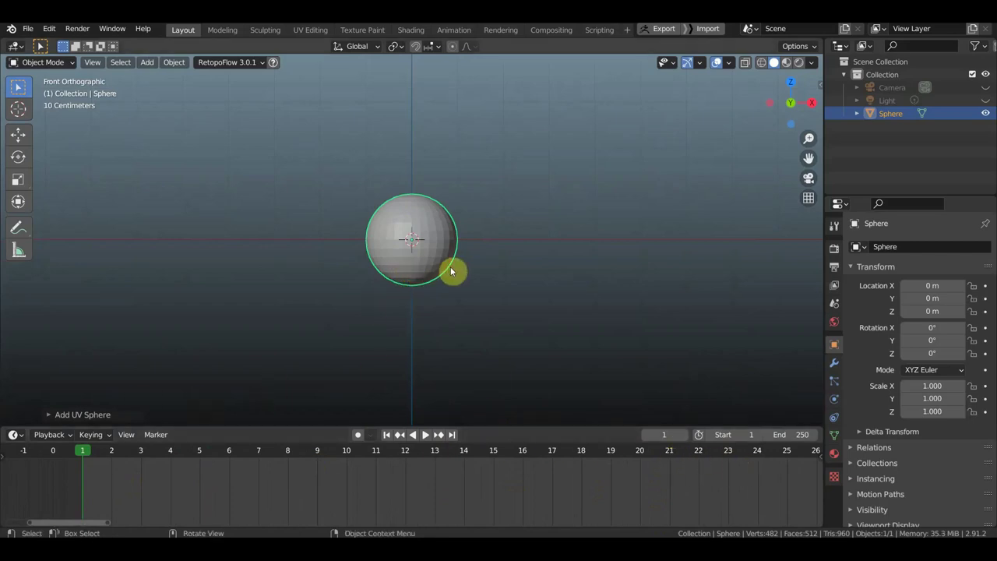
Move the sphere to X -3.8559, Z 0.95263, key its location at frame 1, and go to frame 4.
{"action": "key", "text": "g"}
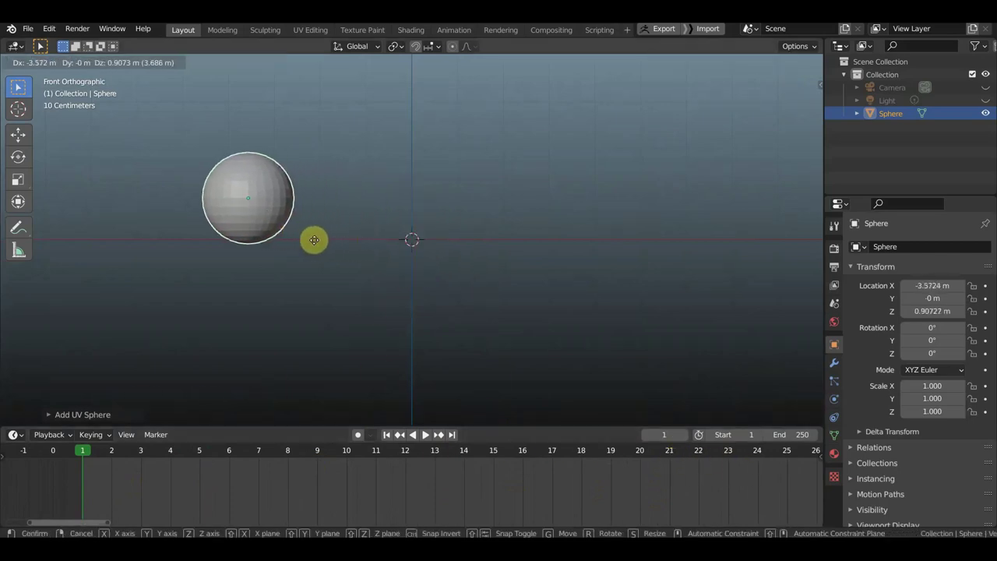
{"action": "left_click", "coordinate": [306, 242]}
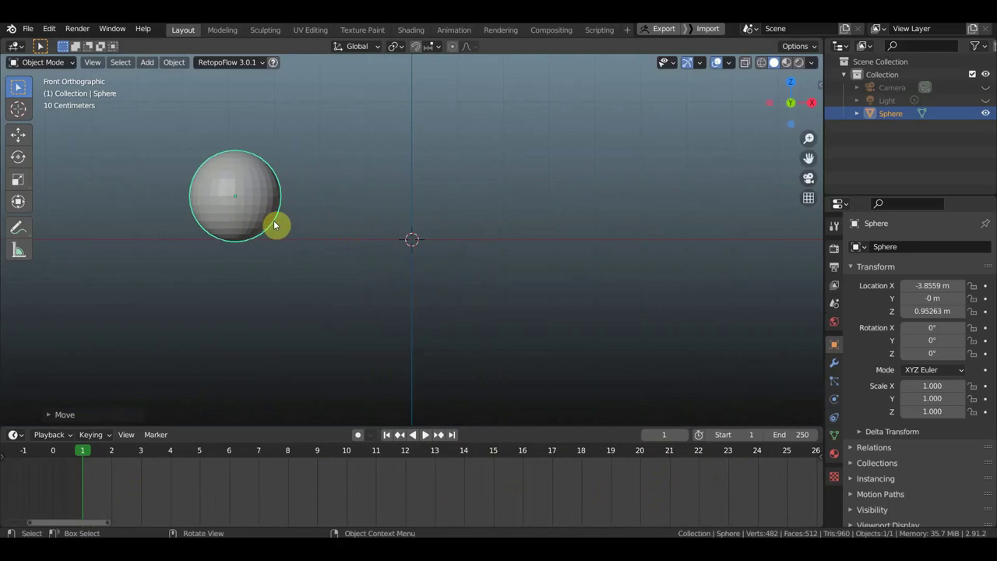
{"action": "scroll", "coordinate": [274, 224], "scroll_direction": "down", "scroll_amount": 1}
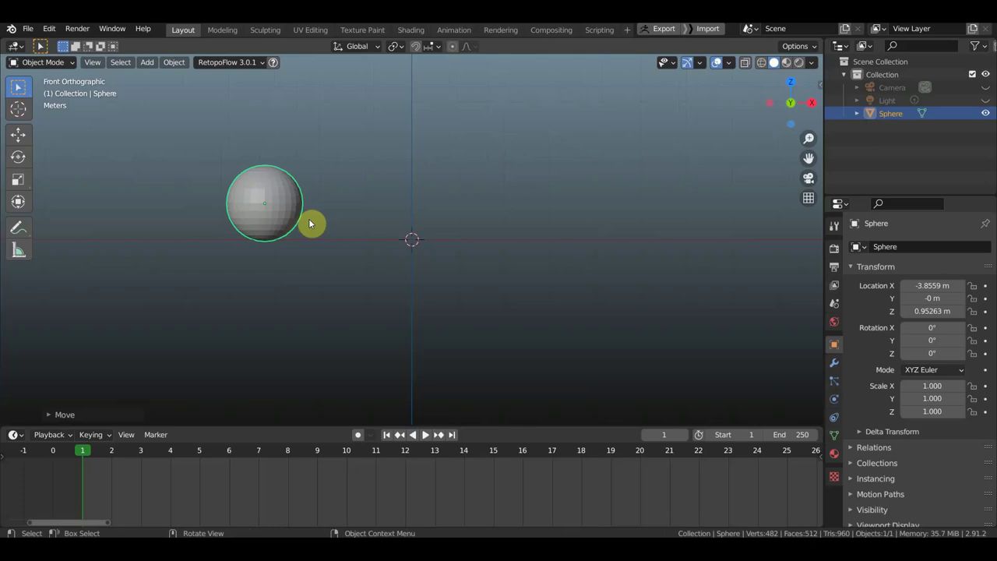
{"action": "key", "text": "i"}
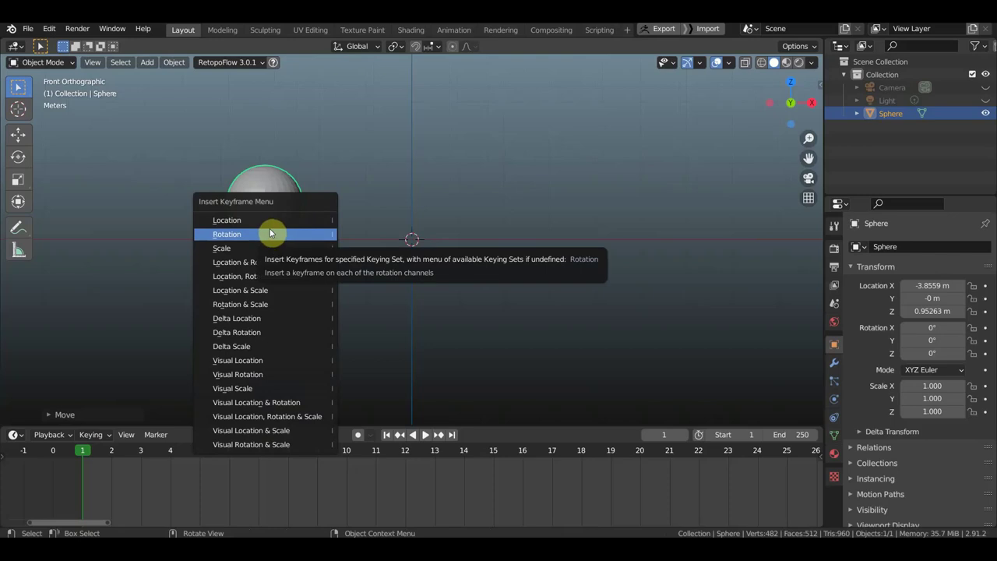
{"action": "left_click", "coordinate": [272, 223]}
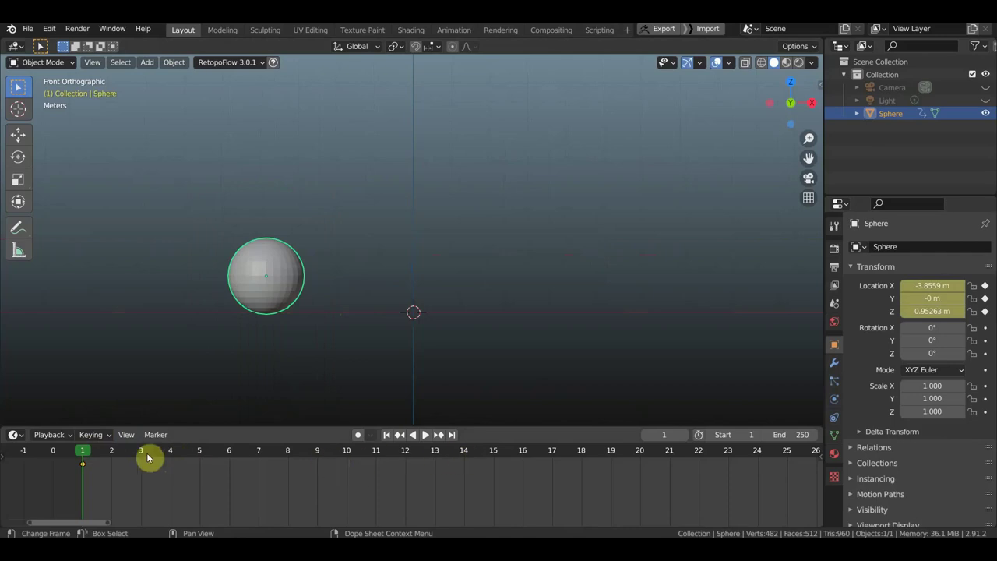
{"action": "left_click", "coordinate": [170, 453]}
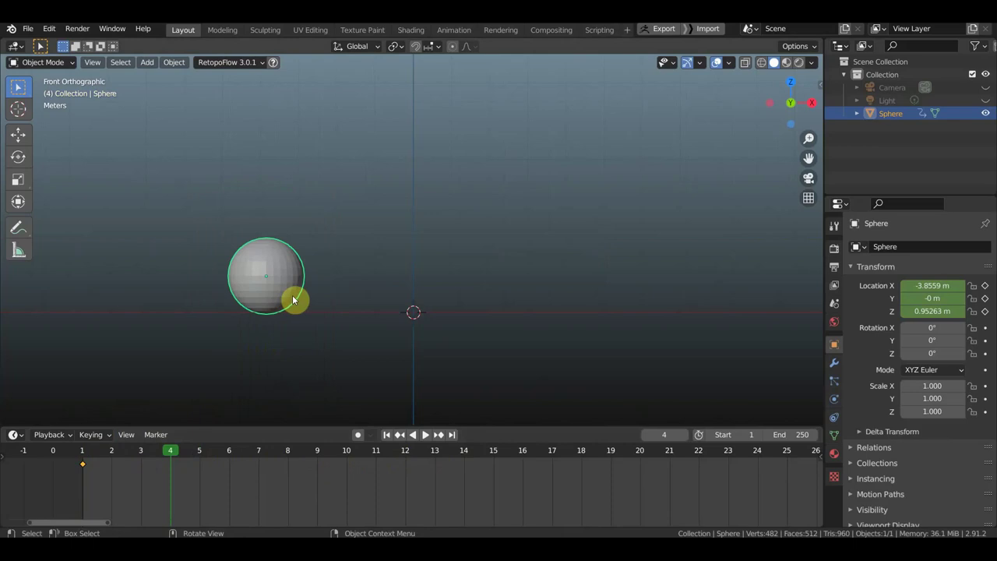
Raise the sphere higher toward the centre and key its location at frame 4.
{"action": "key", "text": "g"}
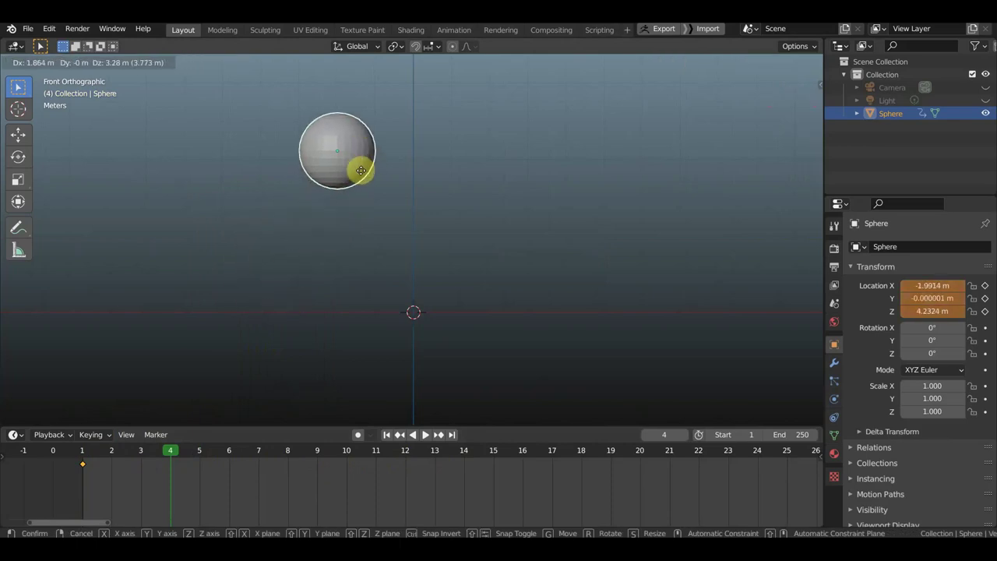
{"action": "left_click", "coordinate": [361, 171]}
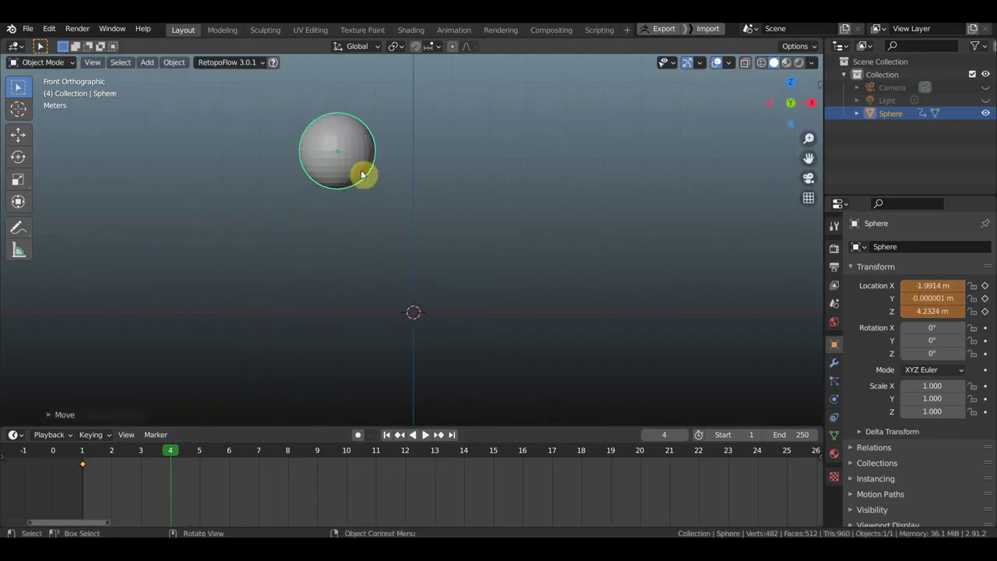
{"action": "key", "text": "i"}
{"action": "left_click", "coordinate": [411, 207]}
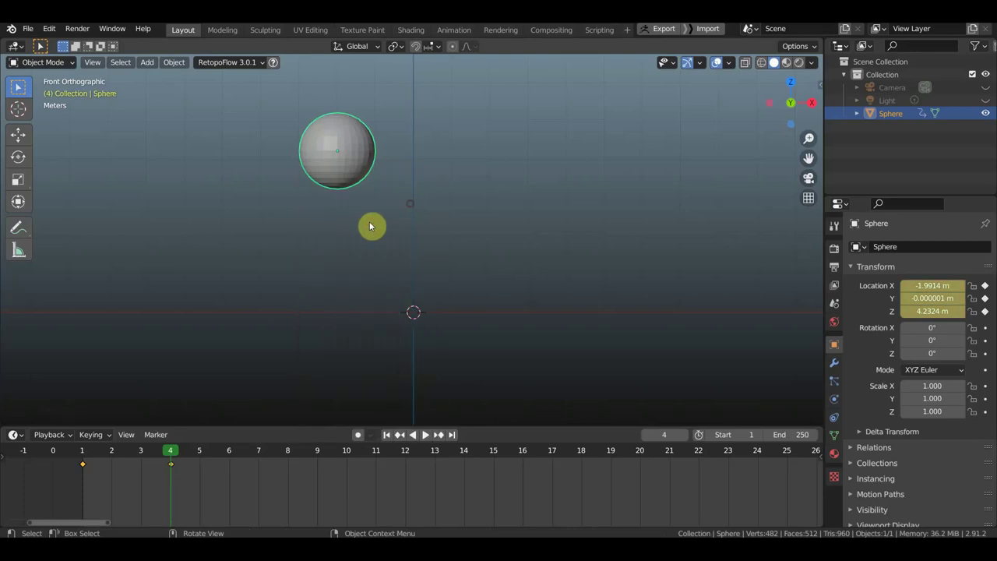
At frame 7, key the sphere at the top right of centre (X 1.7156, Z 5.7675), then go to frame 10.
{"action": "mouse_move", "coordinate": [166, 454]}
{"action": "left_mouse_down"}
{"action": "mouse_move", "coordinate": [83, 456]}
{"action": "mouse_move", "coordinate": [258, 469]}
{"action": "left_mouse_up"}
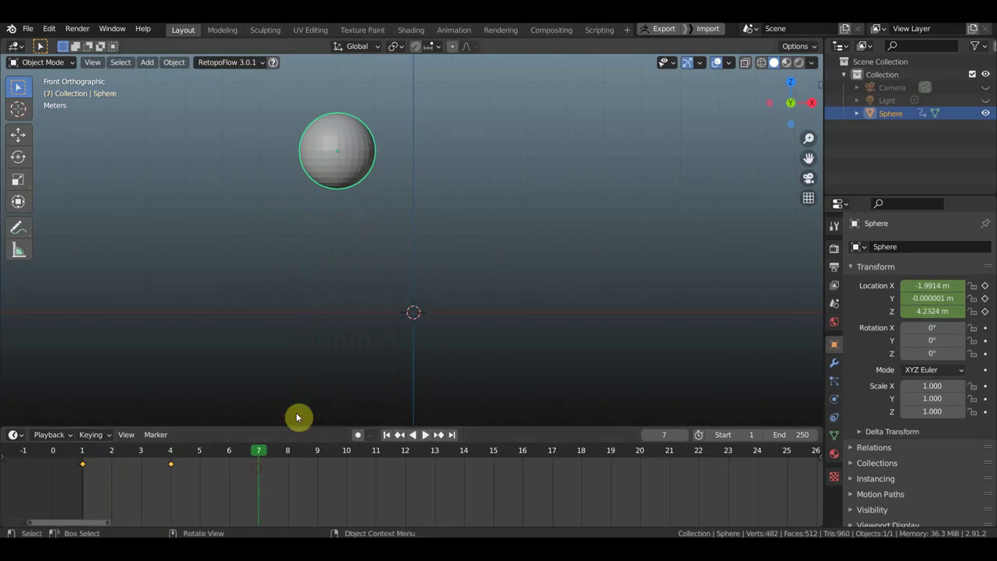
{"action": "scroll", "coordinate": [361, 367], "scroll_direction": "down", "scroll_amount": 1}
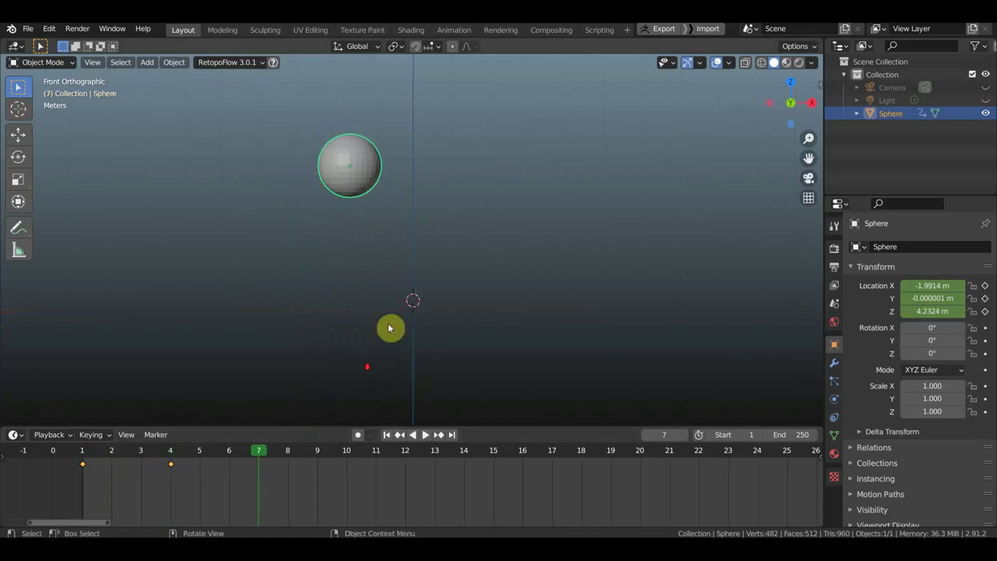
{"action": "key", "text": "g"}
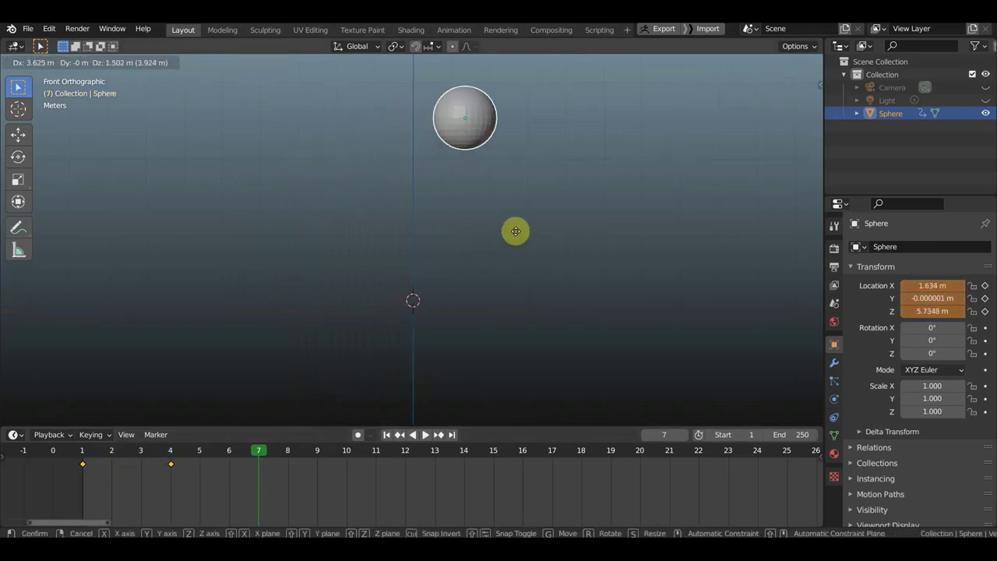
{"action": "left_click", "coordinate": [517, 232]}
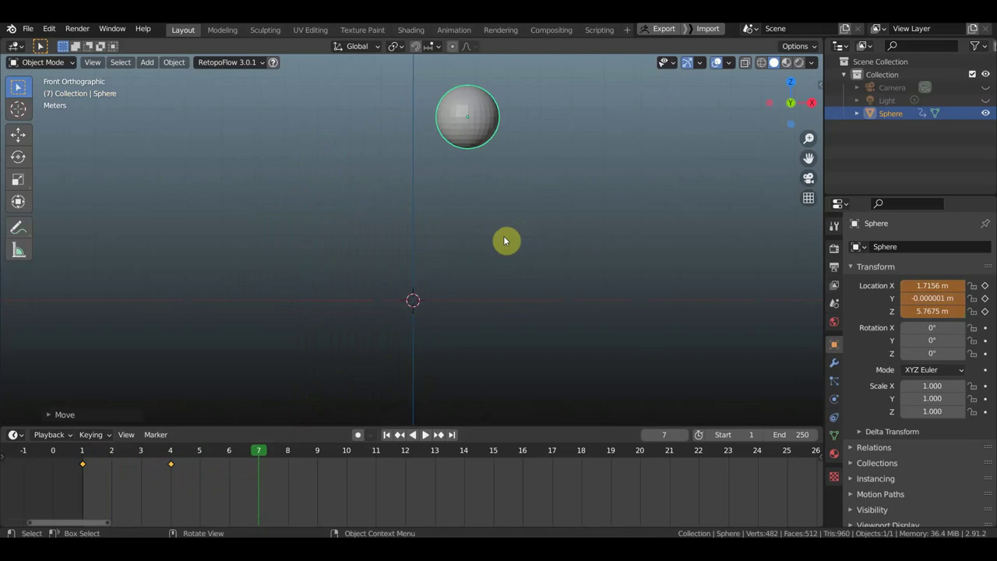
{"action": "key", "text": "i"}
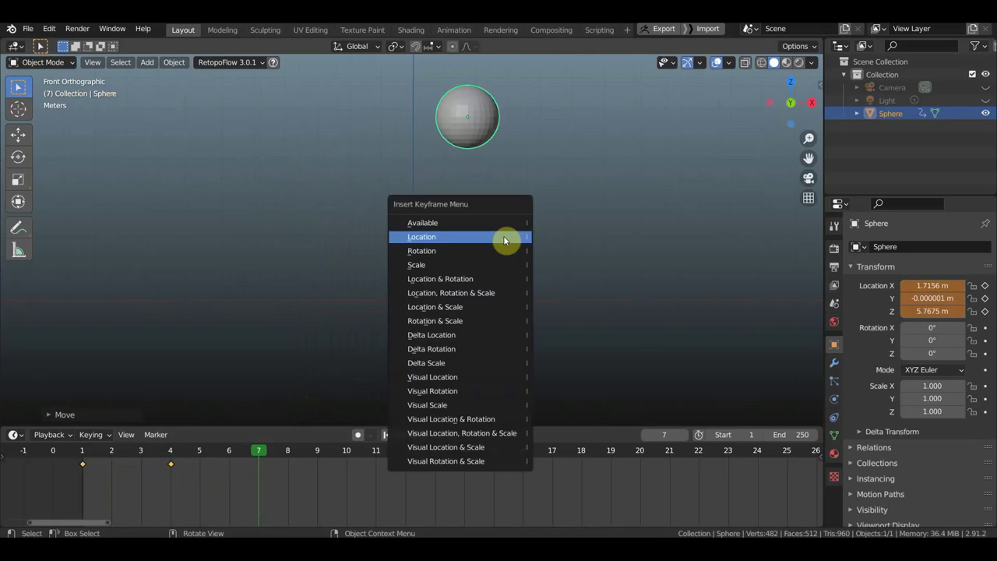
{"action": "left_click", "coordinate": [503, 238]}
{"action": "left_click", "coordinate": [349, 456]}
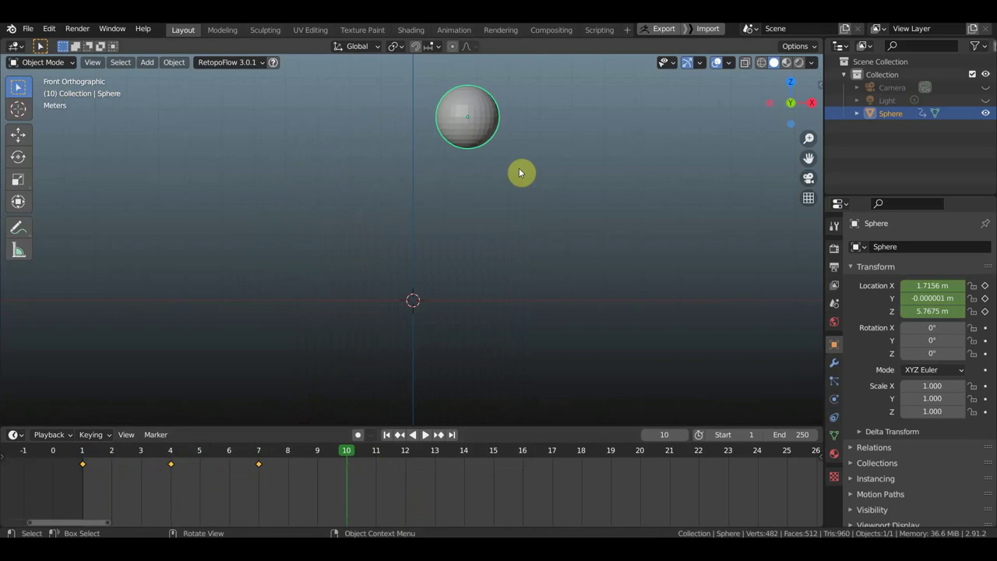
Move the sphere lower and further right and key its location at frame 10.
{"action": "scroll", "coordinate": [502, 156], "scroll_direction": "down", "scroll_amount": 2}
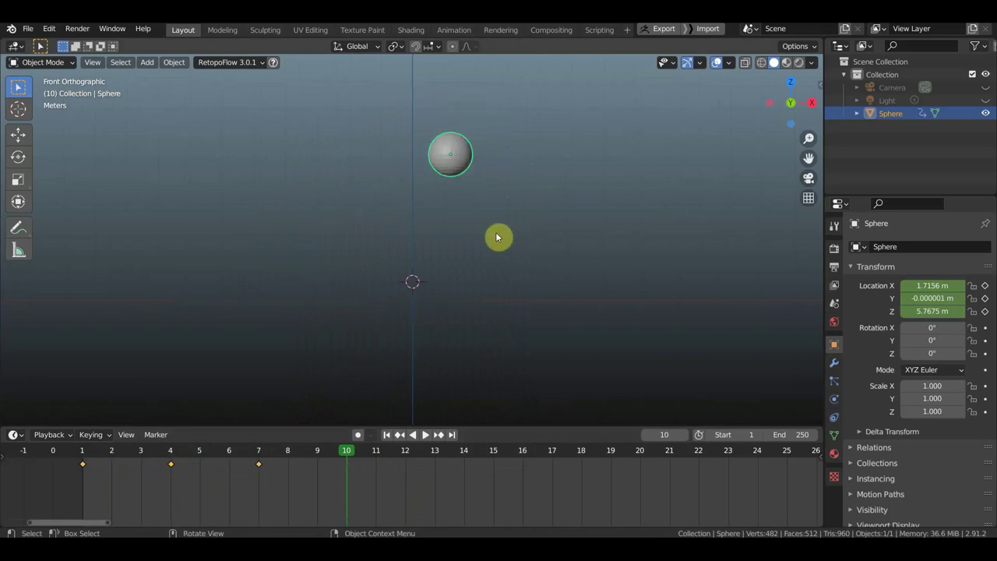
{"action": "key", "text": "g"}
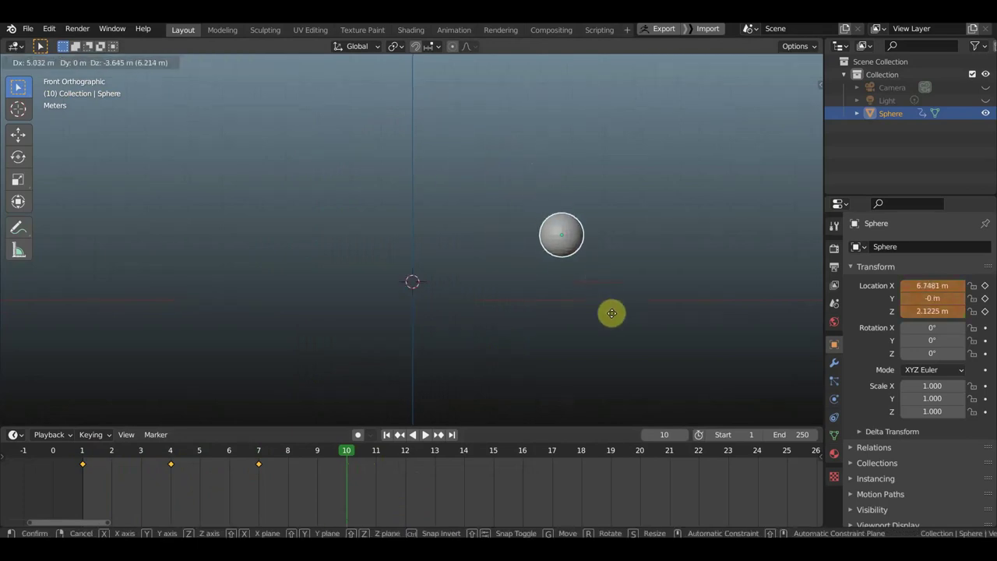
{"action": "left_click", "coordinate": [624, 335]}
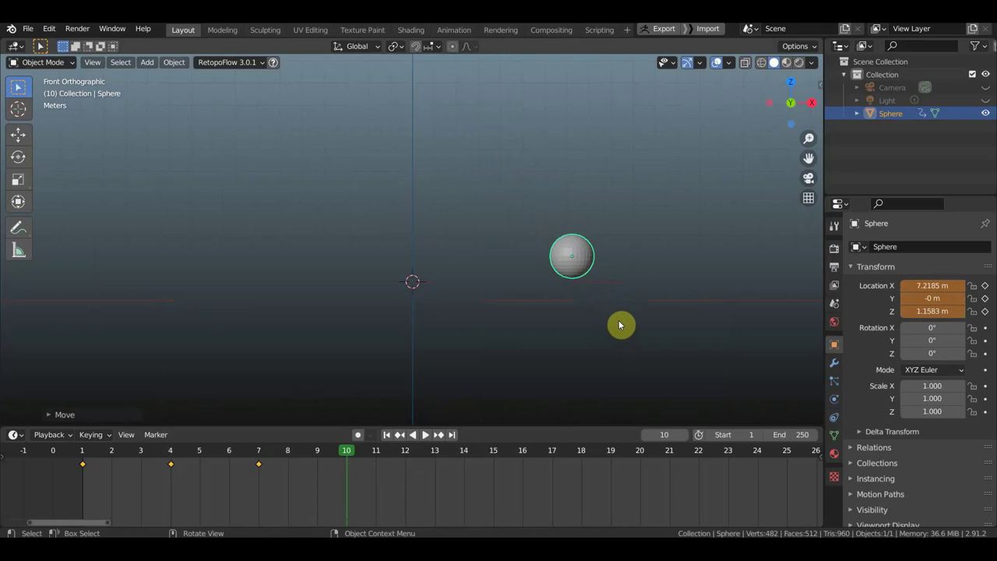
{"action": "key", "text": "i"}
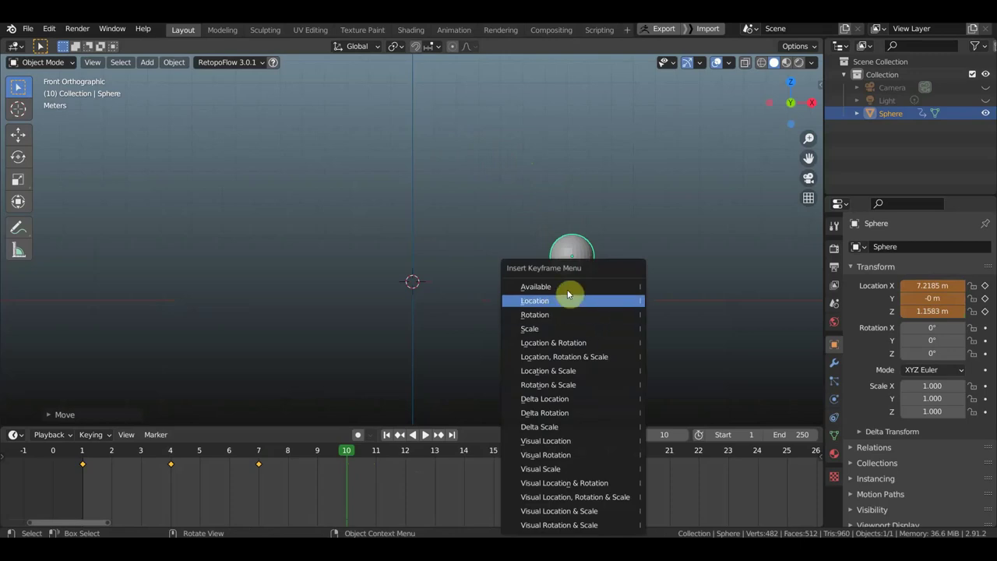
{"action": "left_click", "coordinate": [559, 302]}
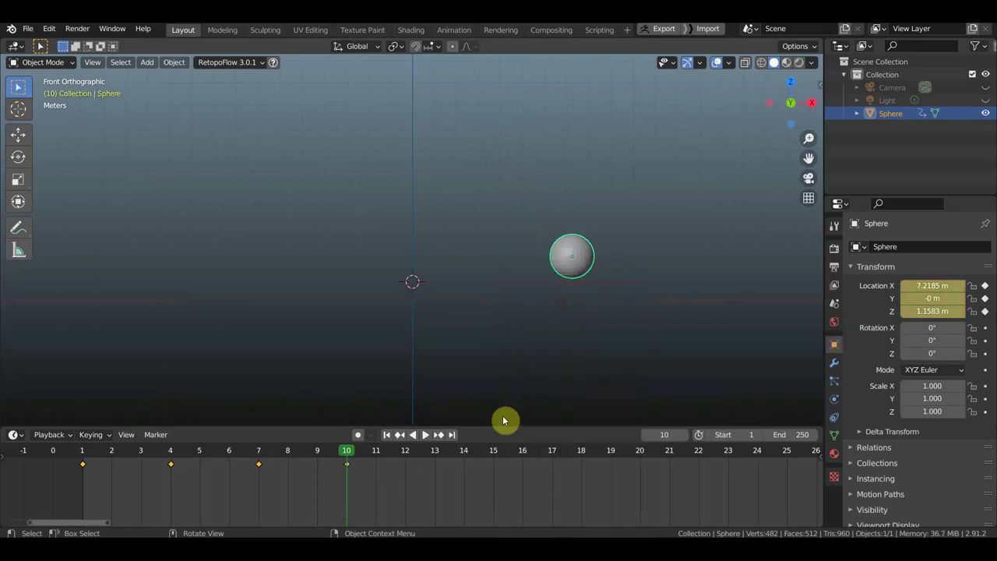
At frame 13, raise the sphere up and further right and key its location.
{"action": "left_click", "coordinate": [434, 453]}
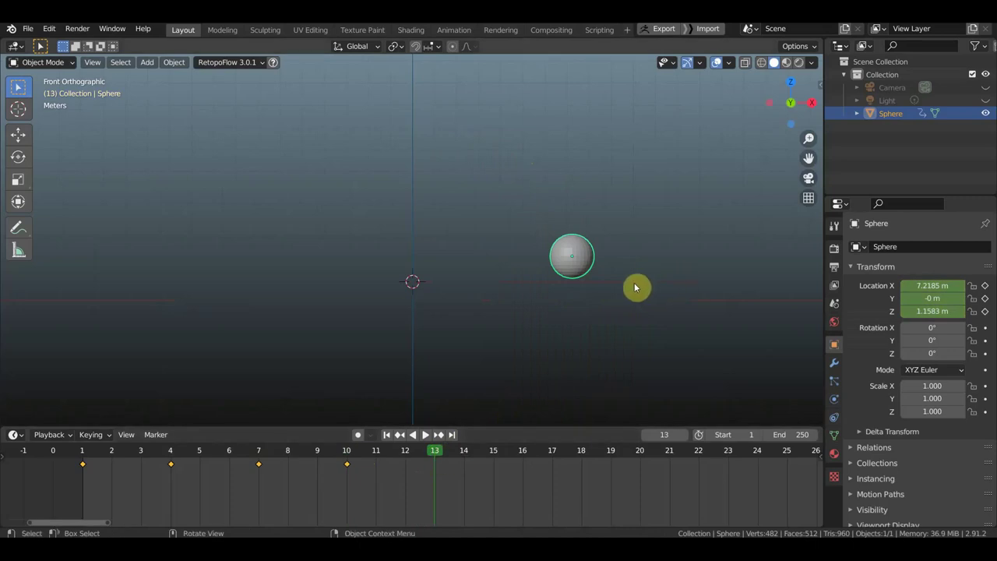
{"action": "key", "text": "g"}
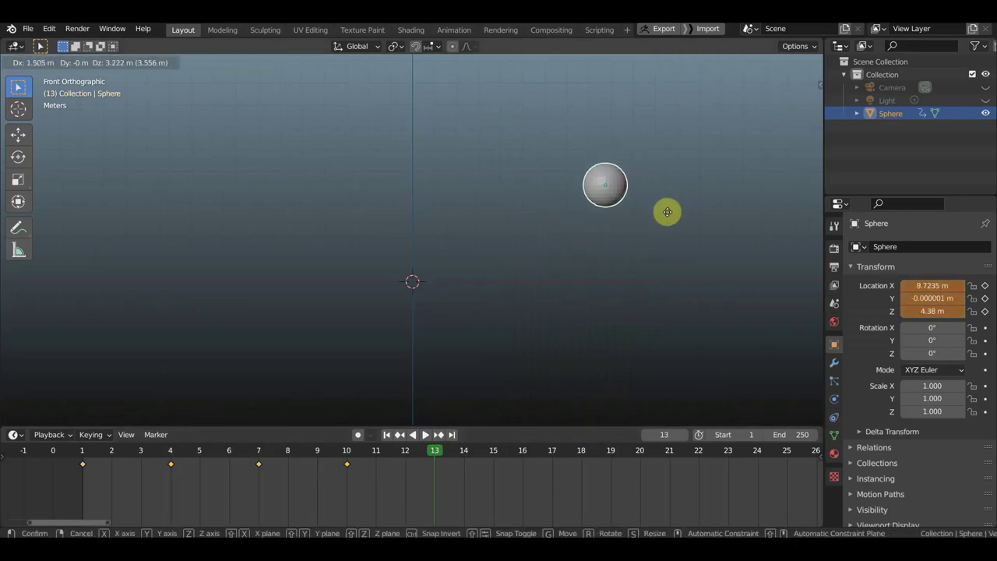
{"action": "left_click", "coordinate": [667, 212]}
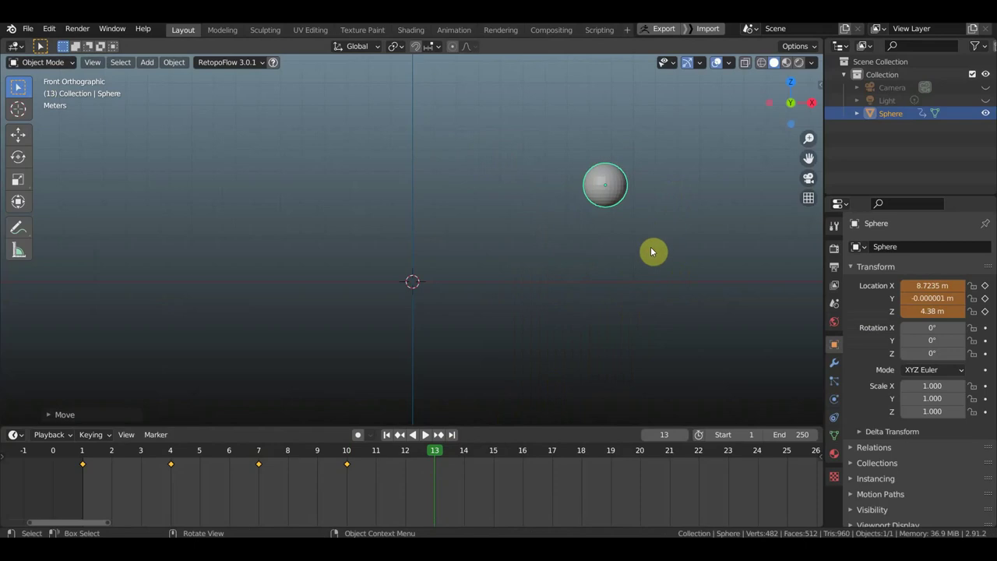
{"action": "key", "text": "i"}
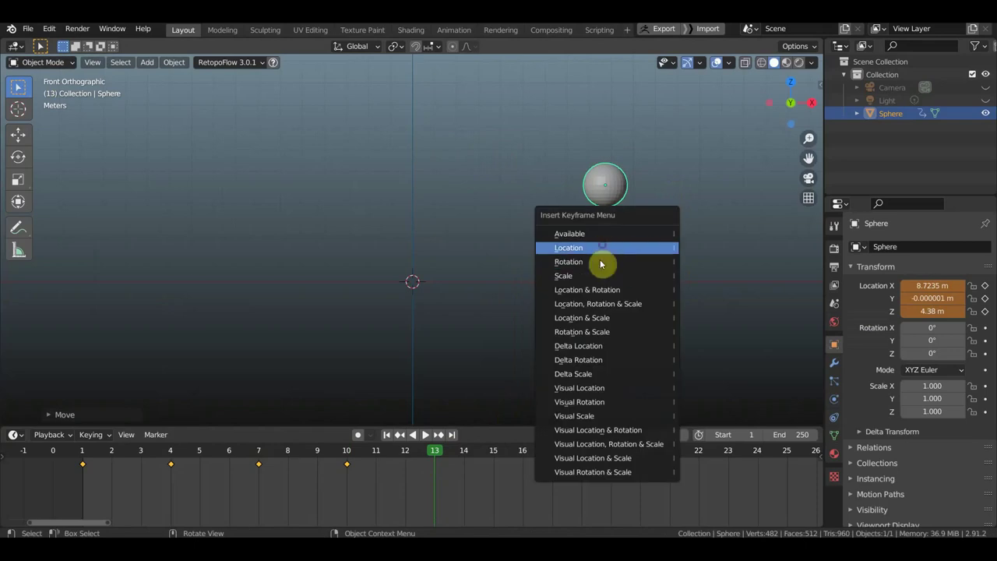
{"action": "left_click", "coordinate": [602, 247]}
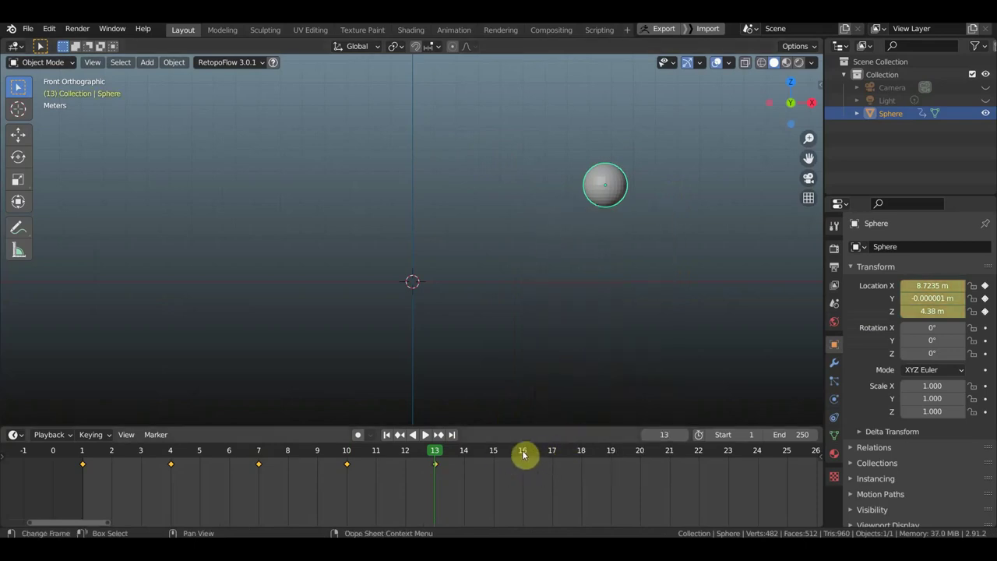
At frame 16, key the sphere at X 12.274, Z 1.0642, then play the animation.
{"action": "left_click", "coordinate": [522, 452]}
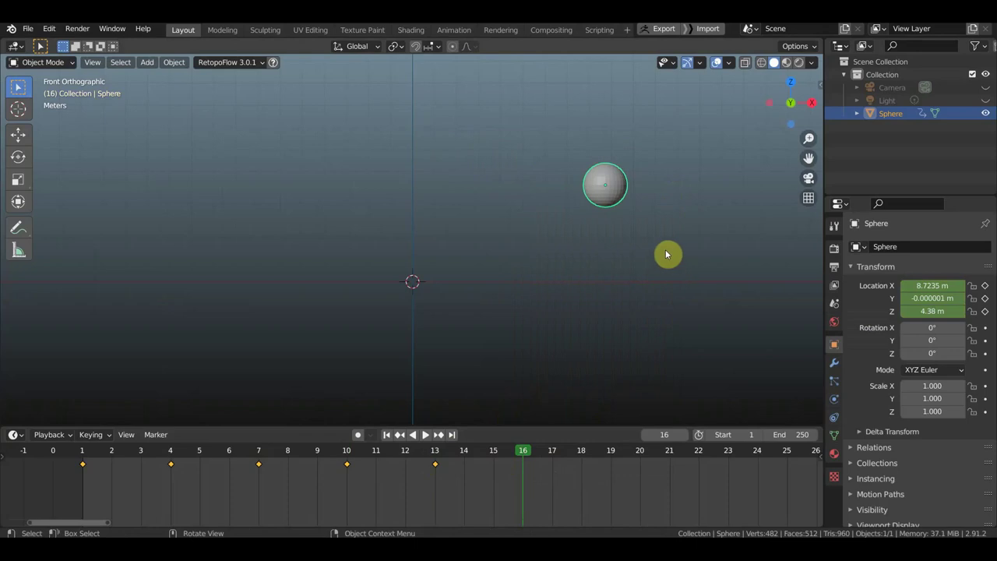
{"action": "key", "text": "g"}
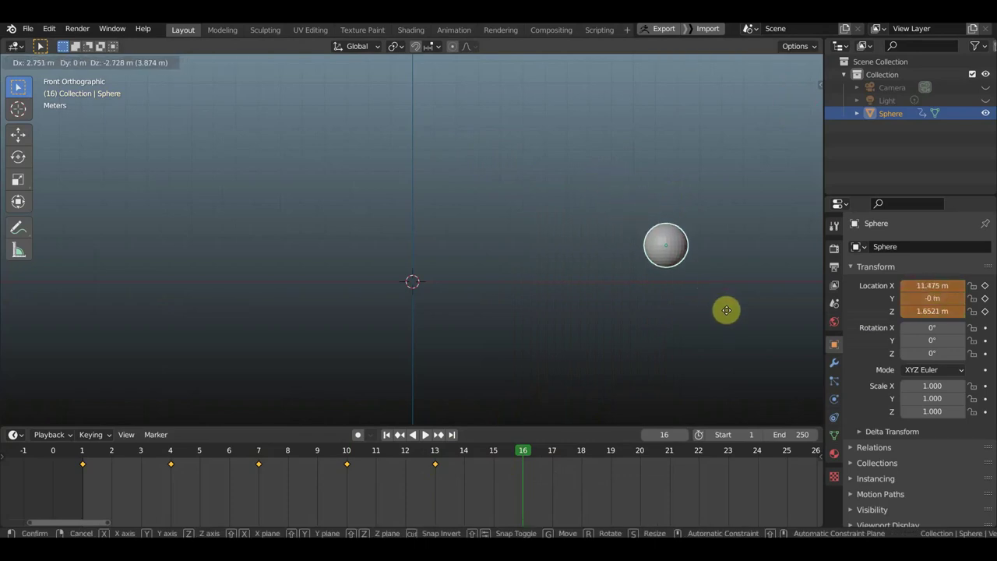
{"action": "left_click", "coordinate": [746, 326]}
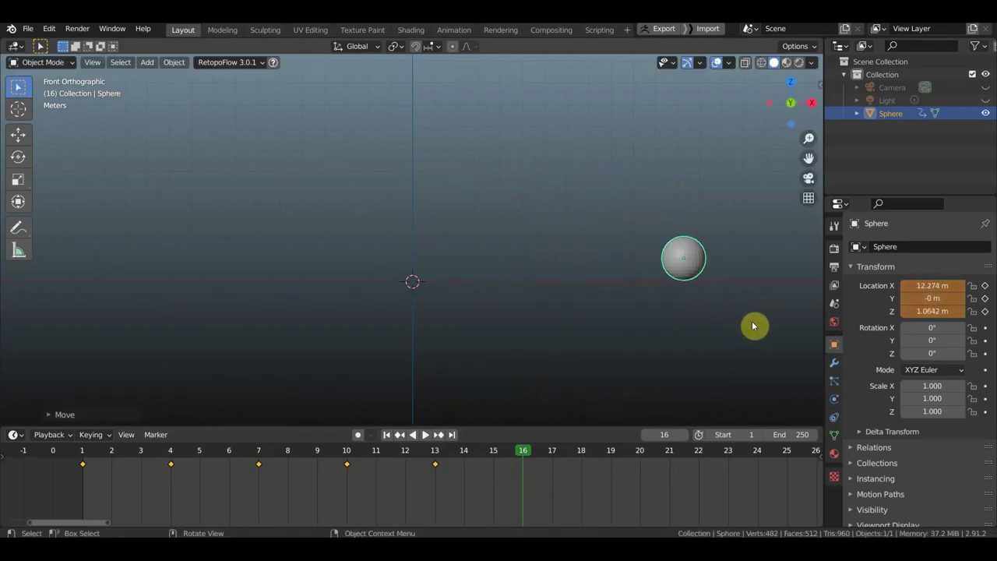
{"action": "key", "text": "i"}
{"action": "left_click", "coordinate": [688, 300]}
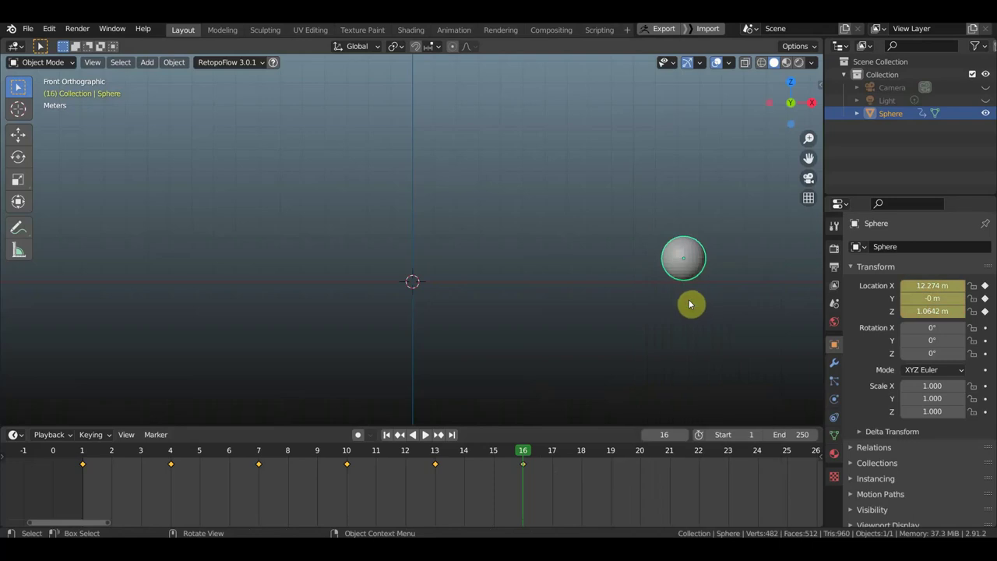
{"action": "scroll", "coordinate": [698, 302], "scroll_direction": "down", "scroll_amount": 1}
{"action": "key", "text": "space"}
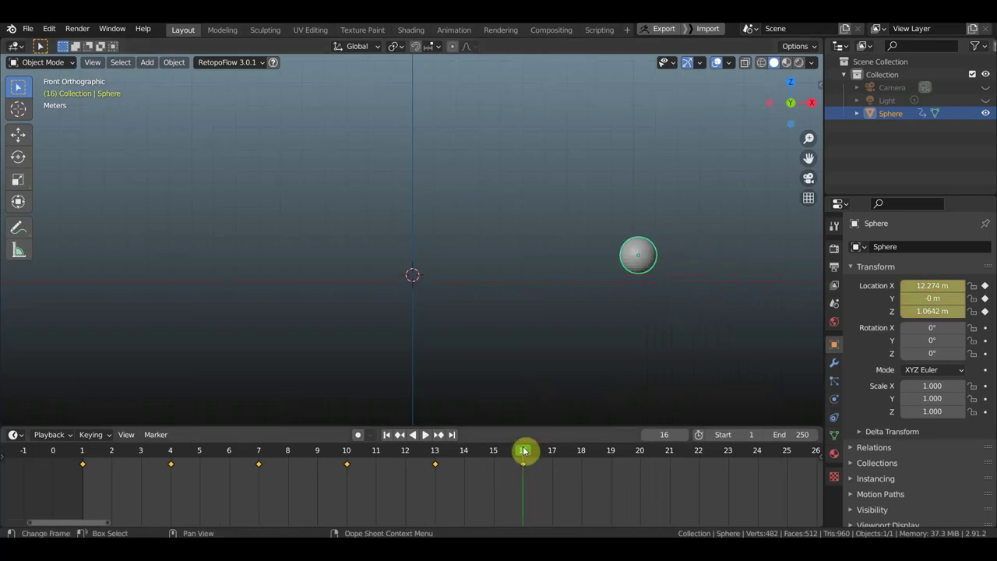
Stop playback and key the sphere's location at frame 19 at X 13.319, Z 2.3341.
{"action": "mouse_move", "coordinate": [506, 450]}
{"action": "left_mouse_down"}
{"action": "mouse_move", "coordinate": [242, 446]}
{"action": "mouse_move", "coordinate": [550, 482]}
{"action": "left_mouse_up"}
{"action": "key", "text": "space"}
{"action": "middle_click_drag", "start_coordinate": [647, 476], "coordinate": [543, 494]}
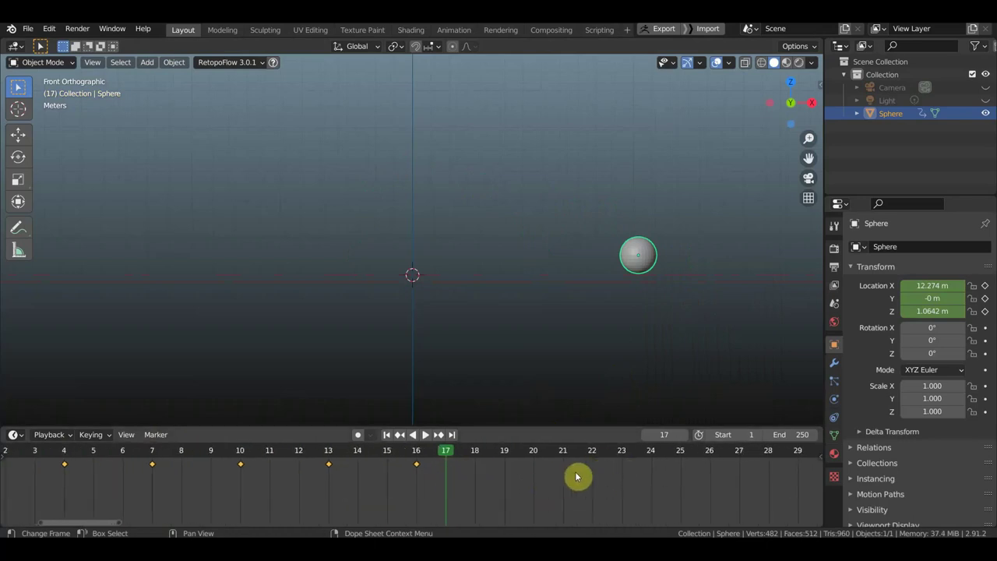
{"action": "left_click", "coordinate": [504, 453]}
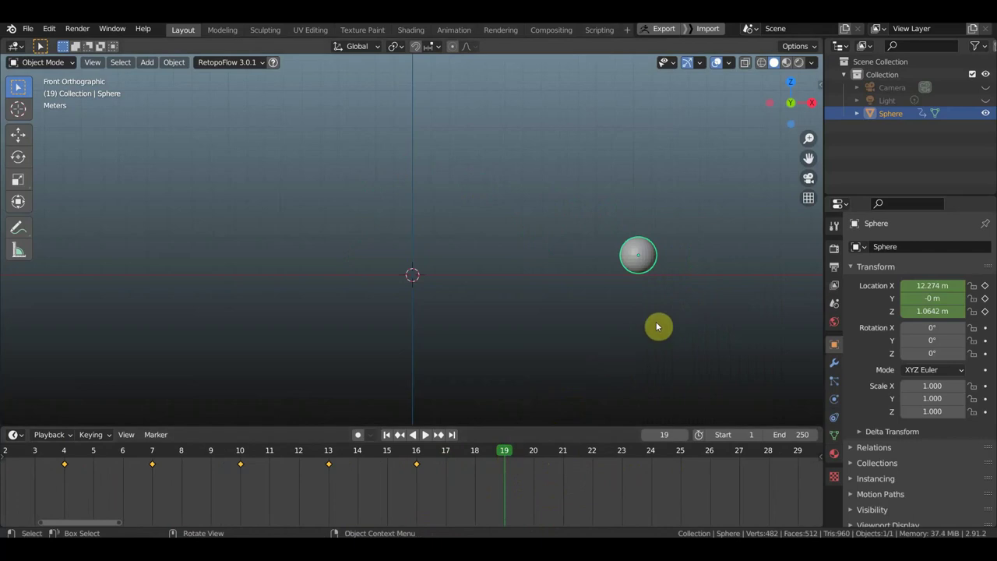
{"action": "key", "text": "g"}
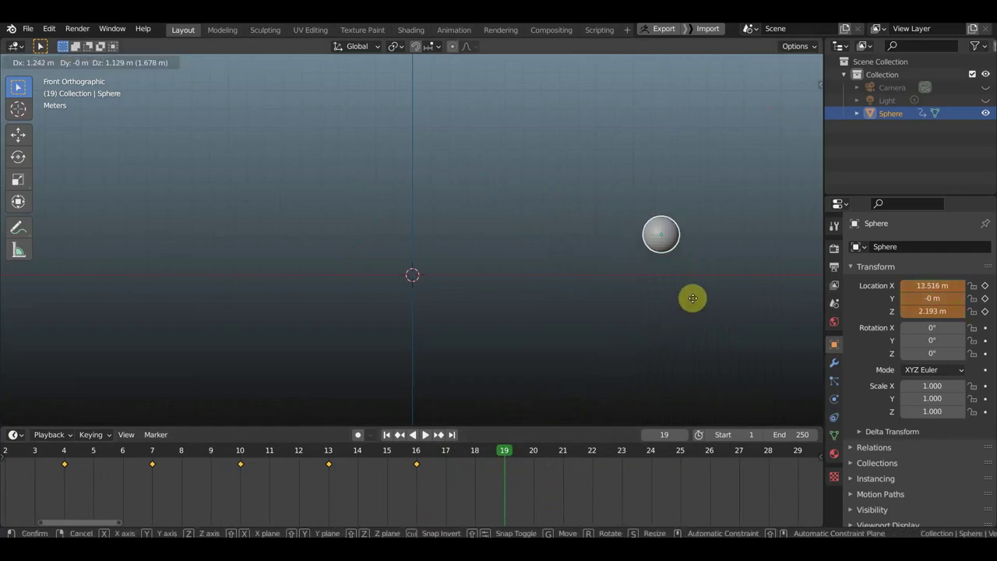
{"action": "left_click", "coordinate": [688, 295]}
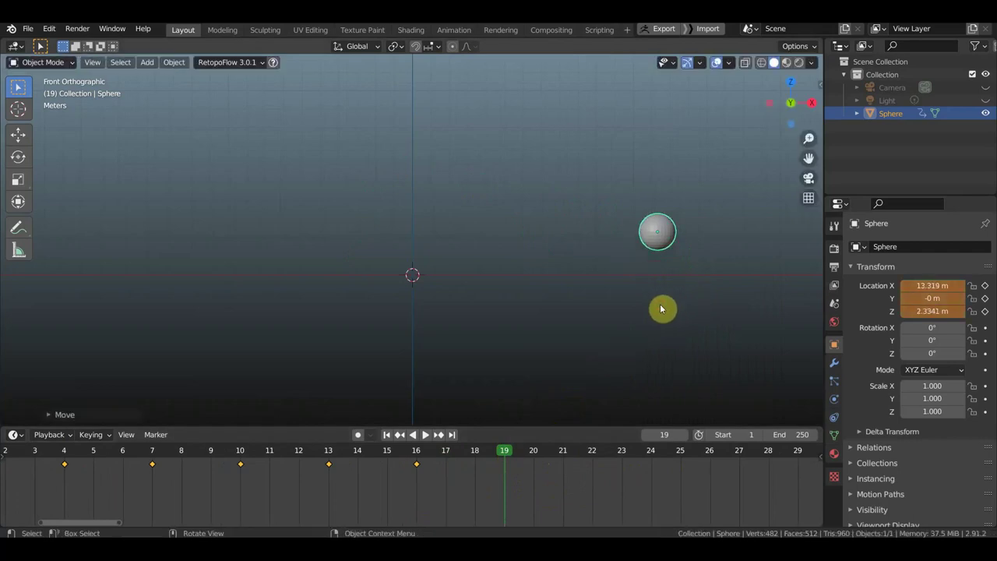
{"action": "key", "text": "i"}
{"action": "left_click", "coordinate": [660, 307]}
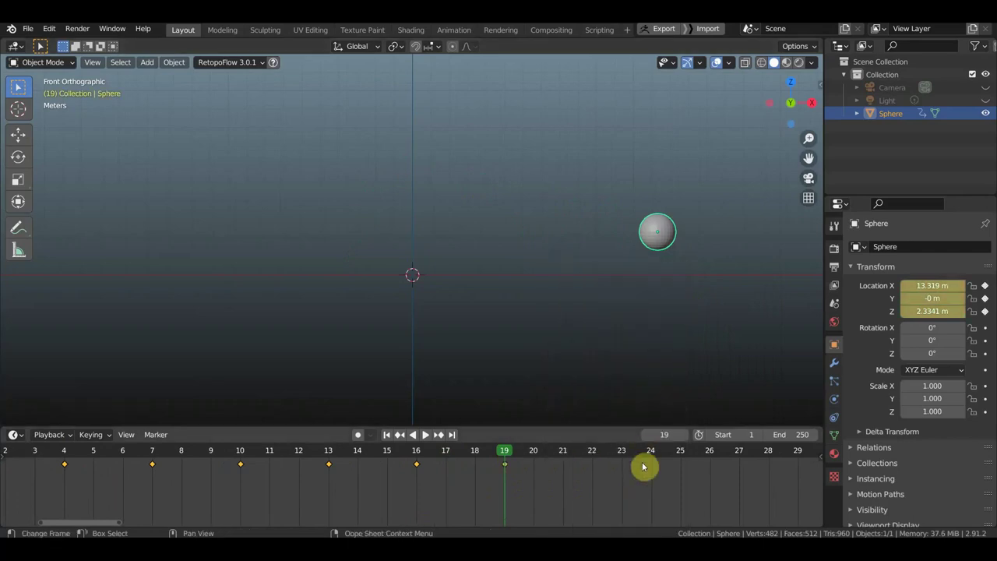
At frame 22, move the sphere down-right to X 15.689, Z 0.95135 and key its location.
{"action": "left_click", "coordinate": [592, 451]}
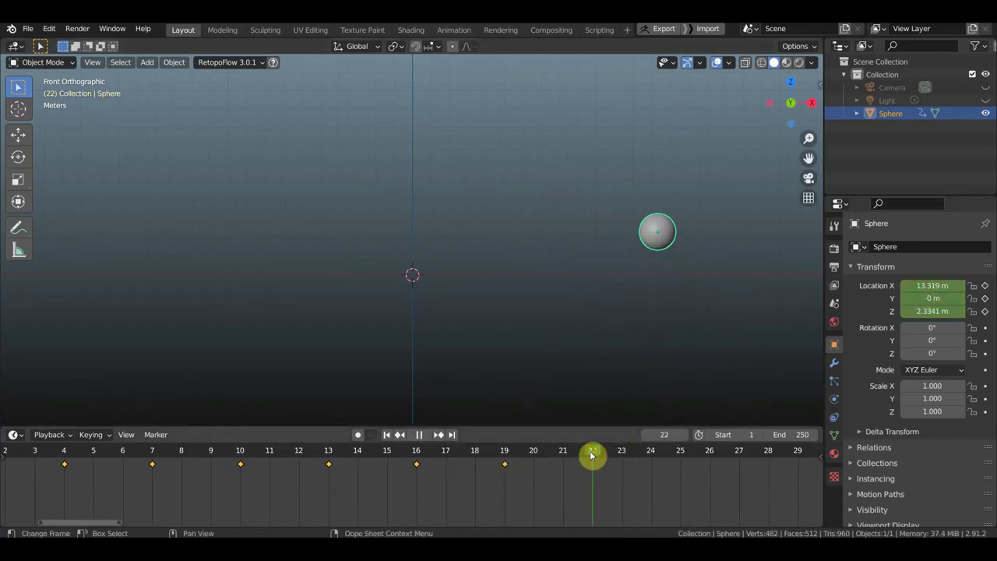
{"action": "key", "text": "i"}
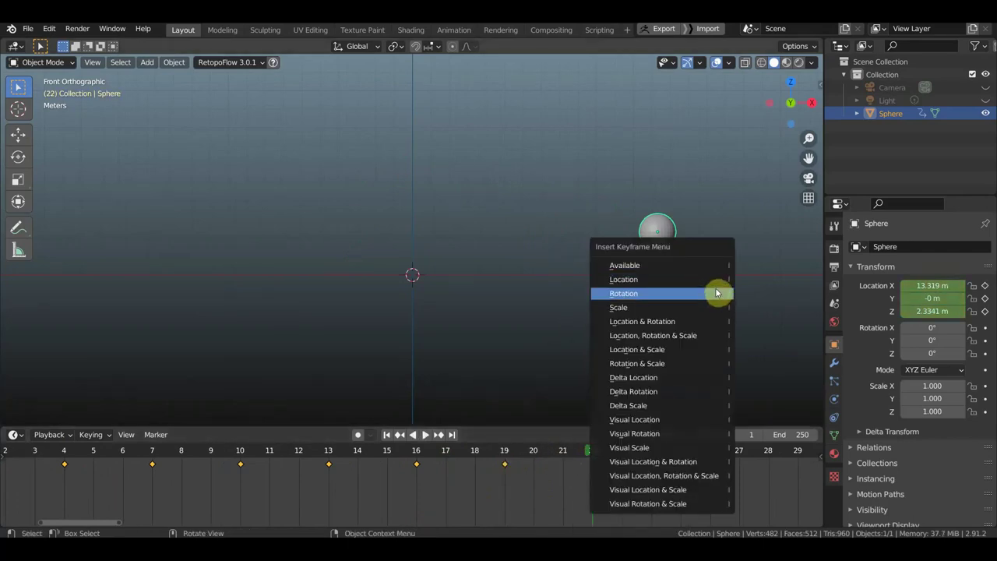
{"action": "key", "text": "Escape"}
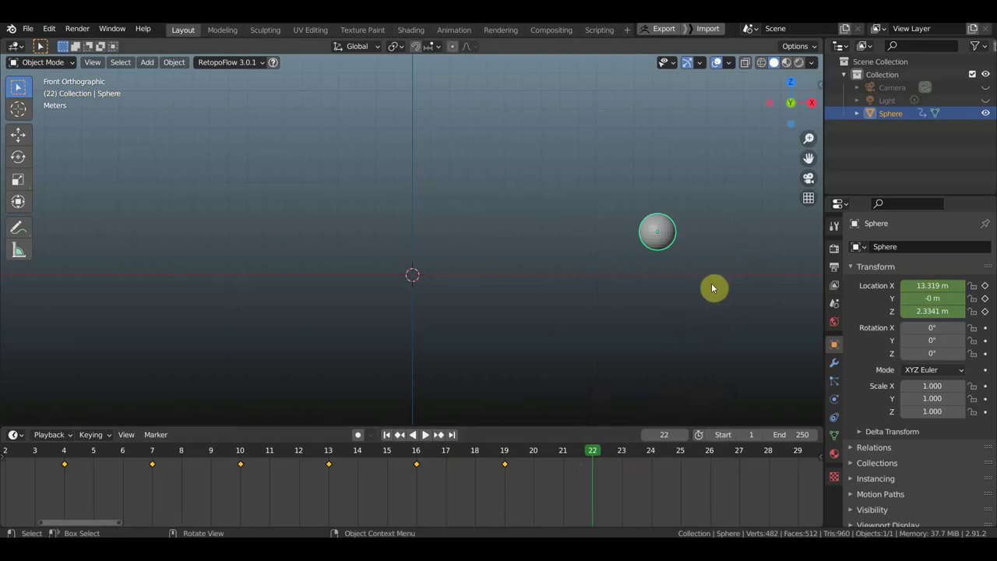
{"action": "key", "text": "g"}
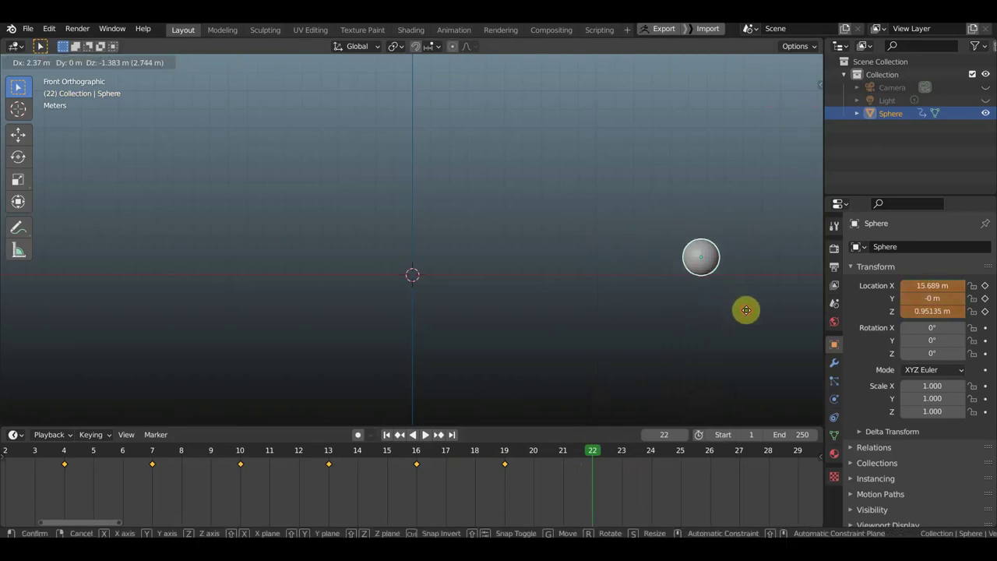
{"action": "left_click", "coordinate": [737, 315]}
{"action": "key", "text": "i"}
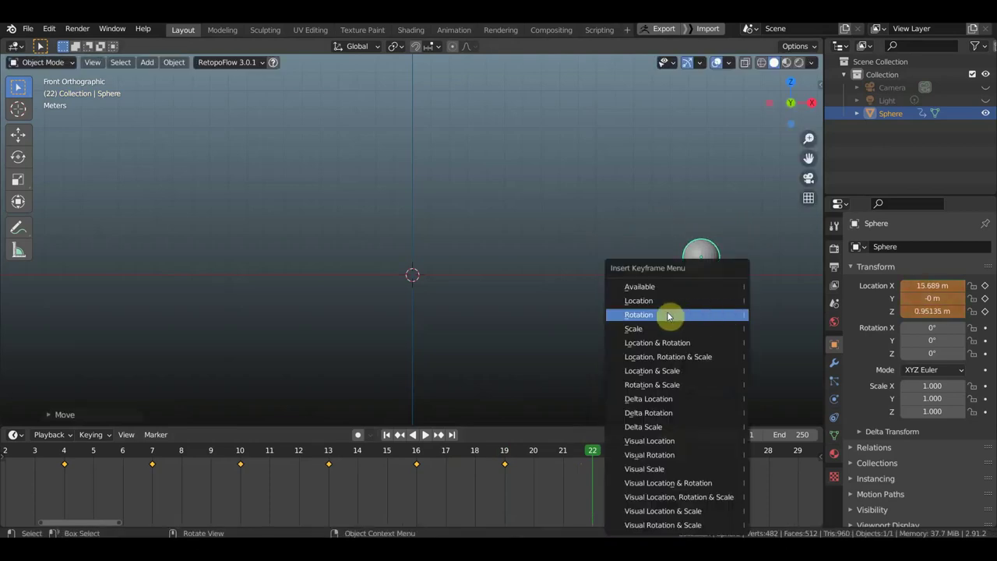
{"action": "left_click", "coordinate": [658, 301]}
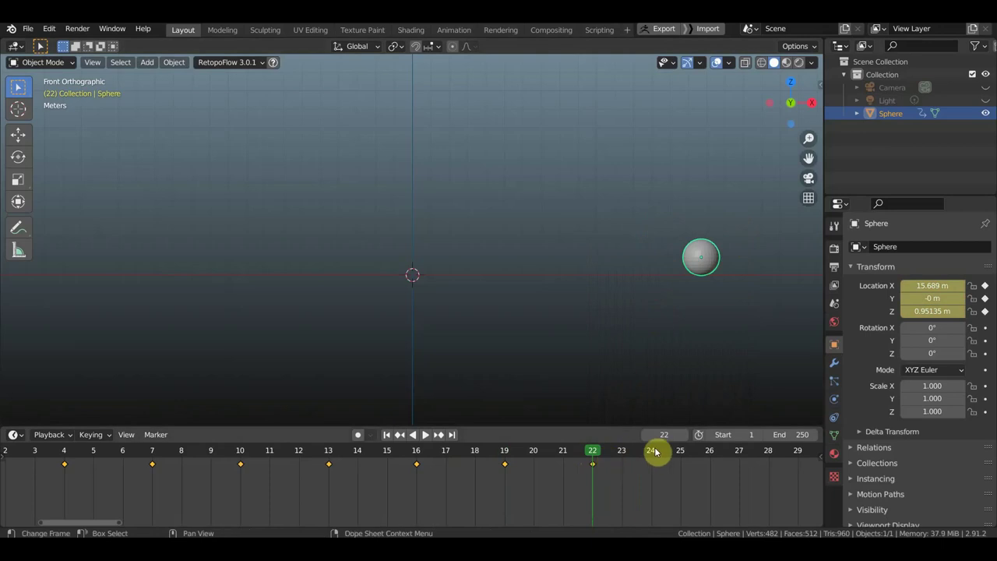
{"action": "left_click_drag", "start_coordinate": [593, 455], "coordinate": [64, 467]}
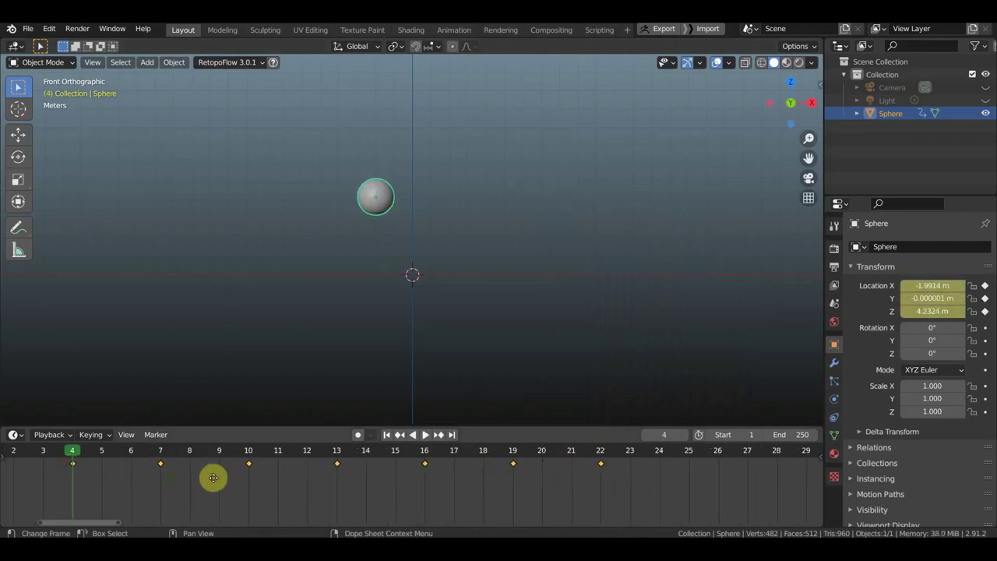
{"action": "middle_click_drag", "start_coordinate": [176, 481], "coordinate": [305, 481]}
{"action": "left_click_drag", "start_coordinate": [205, 456], "coordinate": [789, 455]}
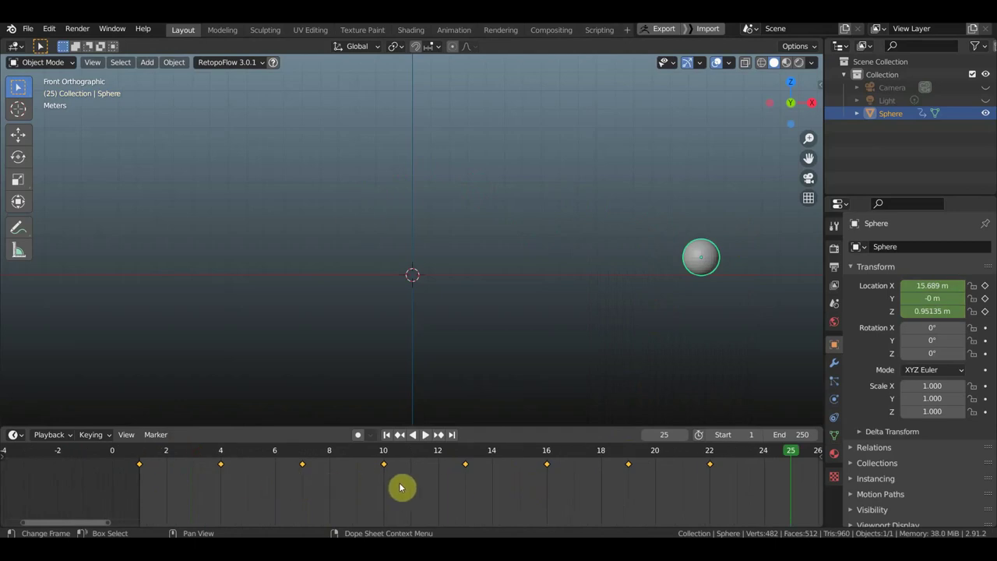
{"action": "scroll", "coordinate": [537, 483], "scroll_direction": "up", "scroll_amount": 1}
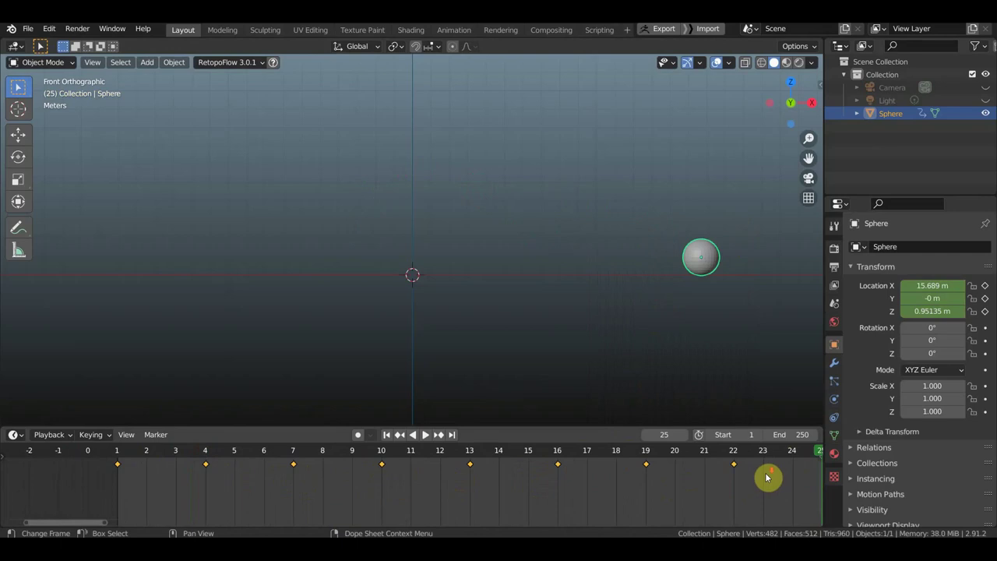
{"action": "scroll", "coordinate": [765, 477], "scroll_direction": "down", "scroll_amount": 1}
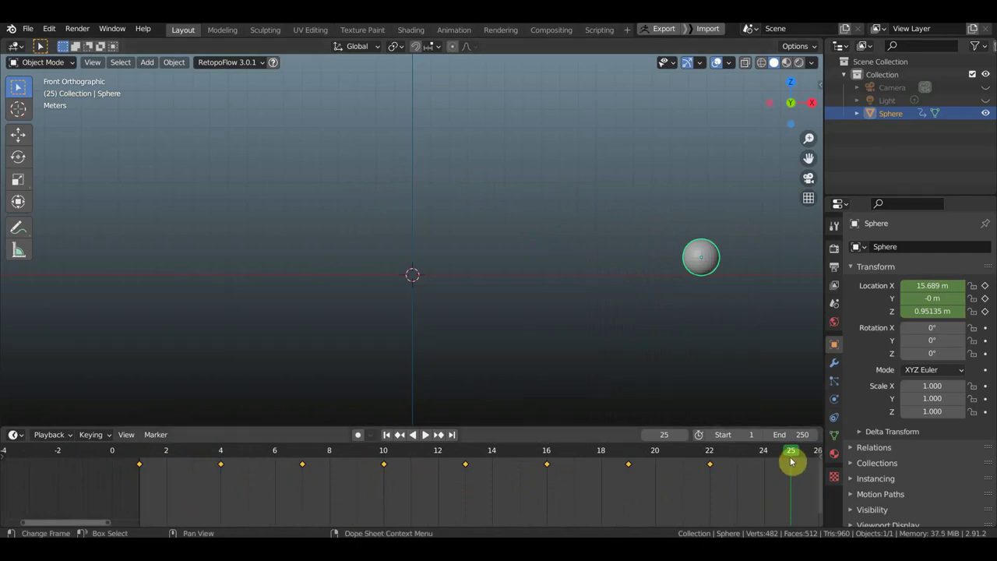
{"action": "left_click_drag", "start_coordinate": [788, 456], "coordinate": [111, 457]}
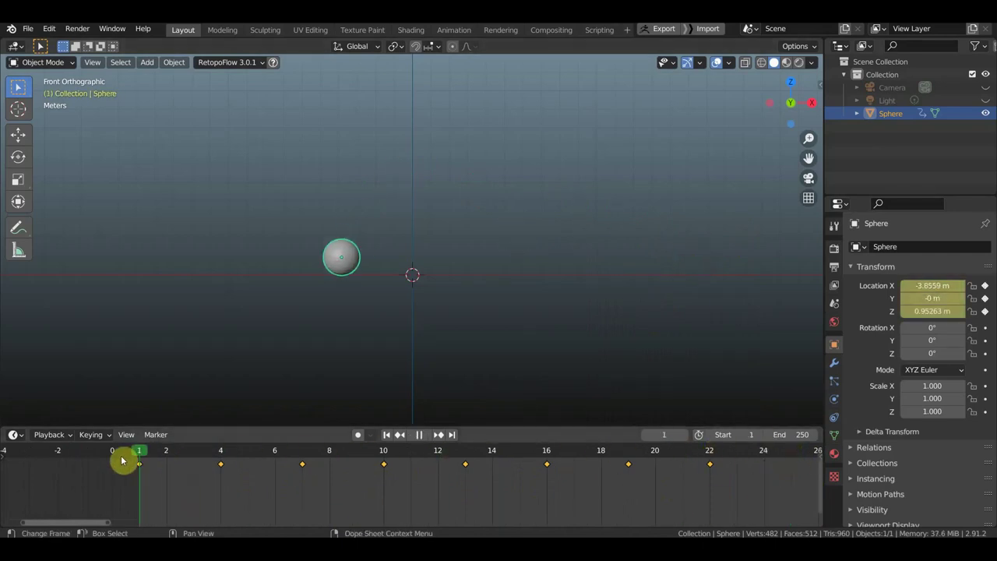
{"action": "key", "text": "space"}
{"action": "key", "text": "space"}
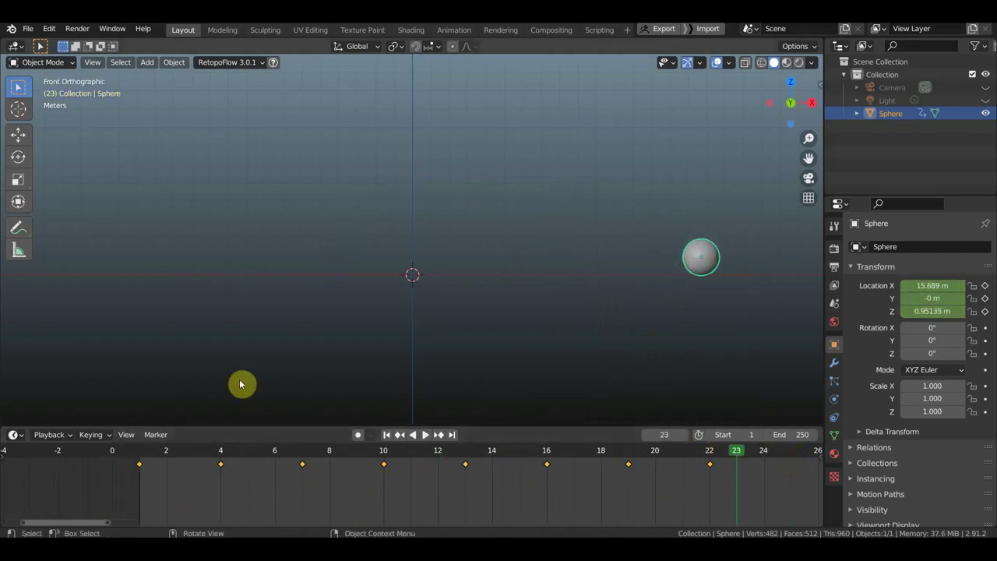
{"action": "mouse_move", "coordinate": [661, 503]}
{"action": "middle_mouse_down"}
{"action": "mouse_move", "coordinate": [649, 490]}
{"action": "mouse_move", "coordinate": [597, 512]}
{"action": "middle_mouse_up"}
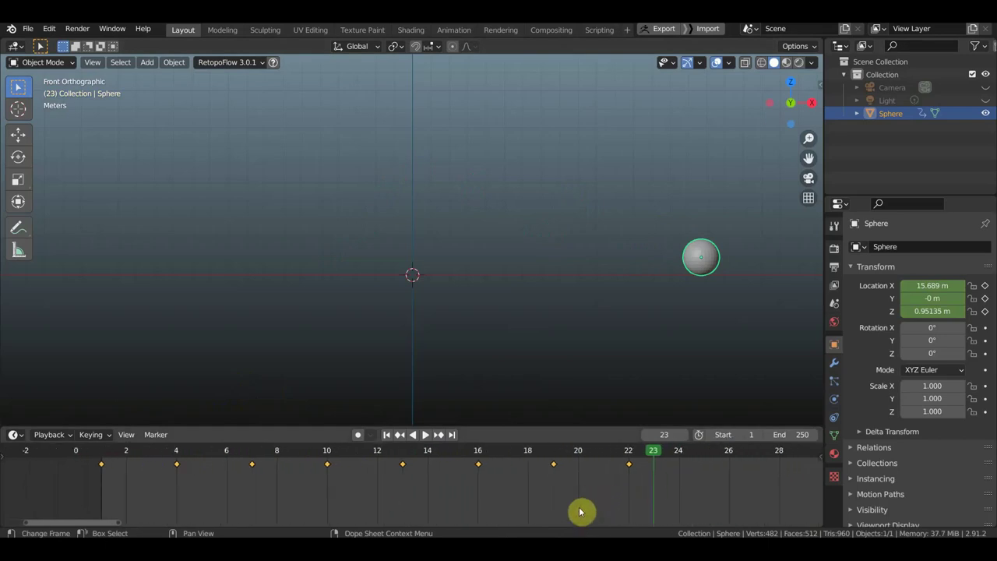
{"action": "scroll", "coordinate": [582, 511], "scroll_direction": "up", "scroll_amount": 2}
{"action": "middle_click_drag", "start_coordinate": [581, 503], "coordinate": [640, 509]}
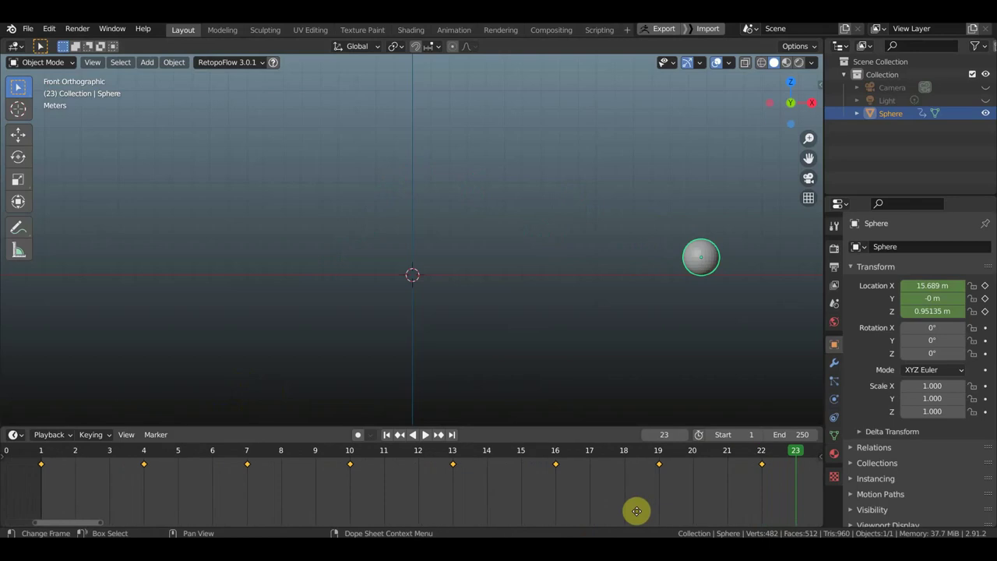
{"action": "left_click", "coordinate": [110, 453]}
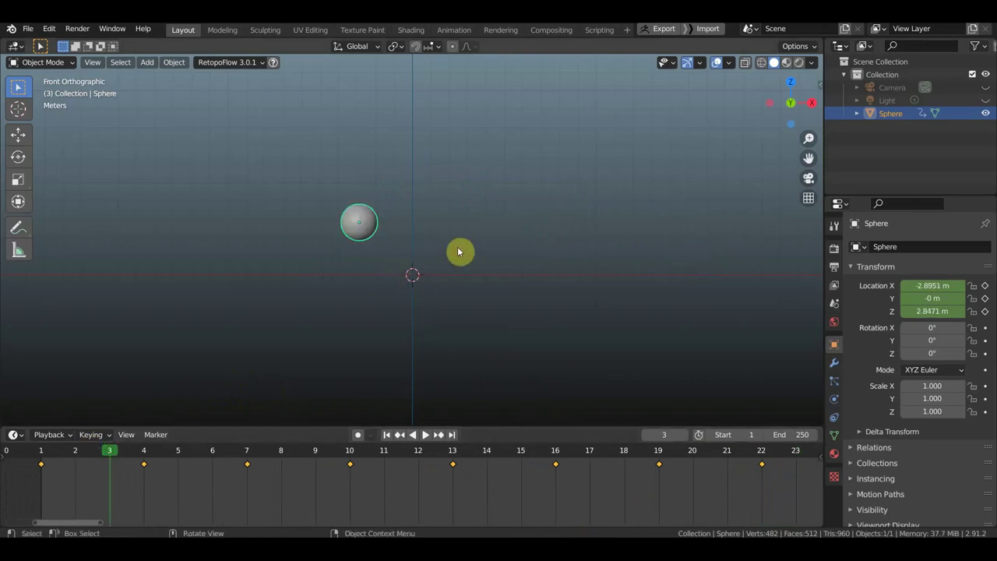
Key the sphere's location at frames 3, 5, 9 and 11, then go to frame 15.
{"action": "key", "text": "i"}
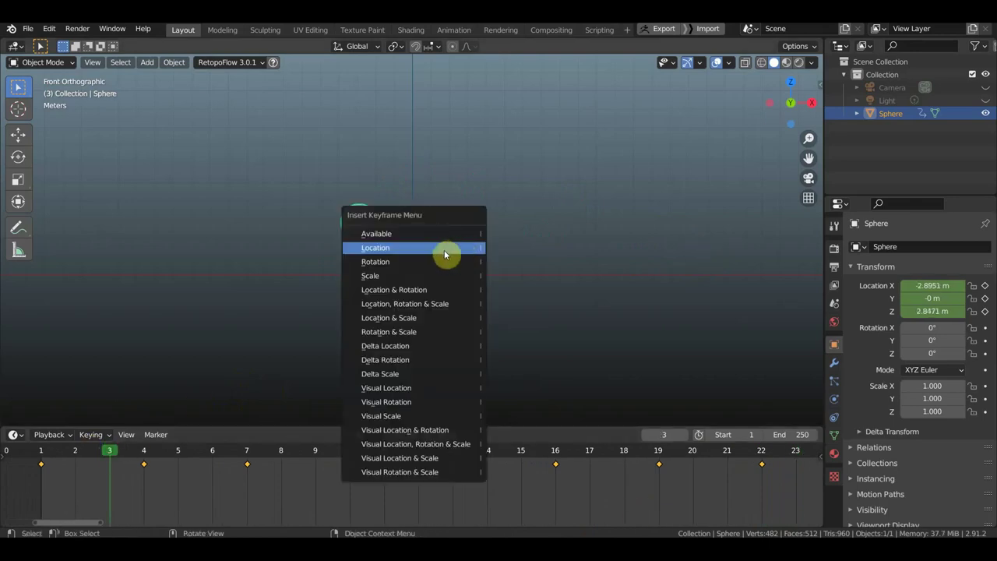
{"action": "left_click", "coordinate": [399, 248]}
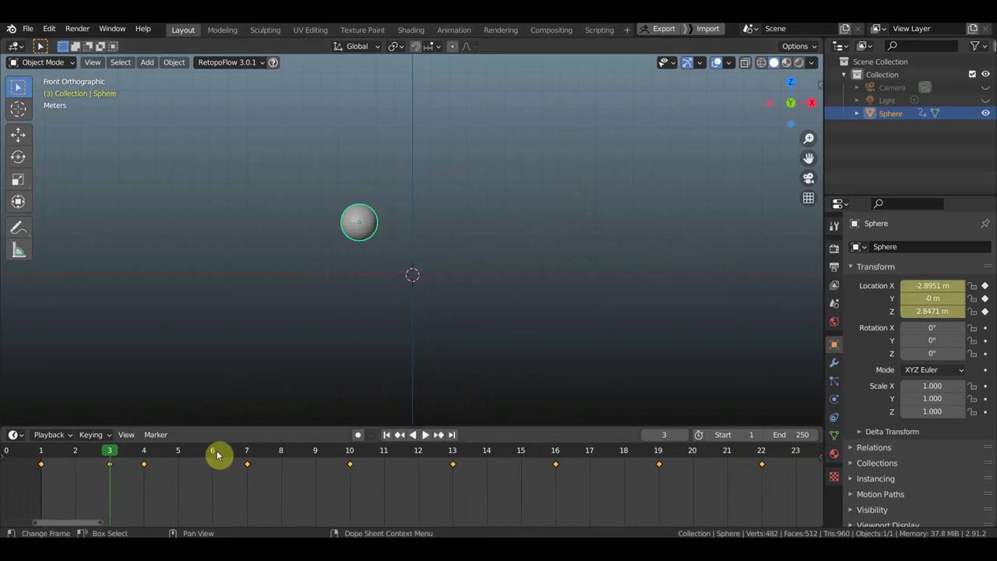
{"action": "left_click", "coordinate": [179, 459]}
{"action": "key", "text": "i"}
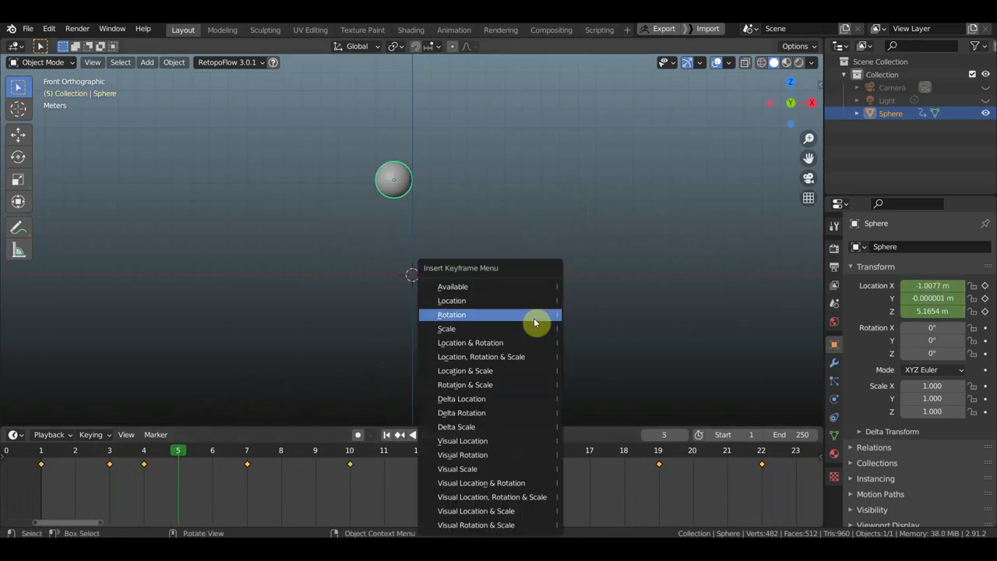
{"action": "left_click", "coordinate": [476, 307]}
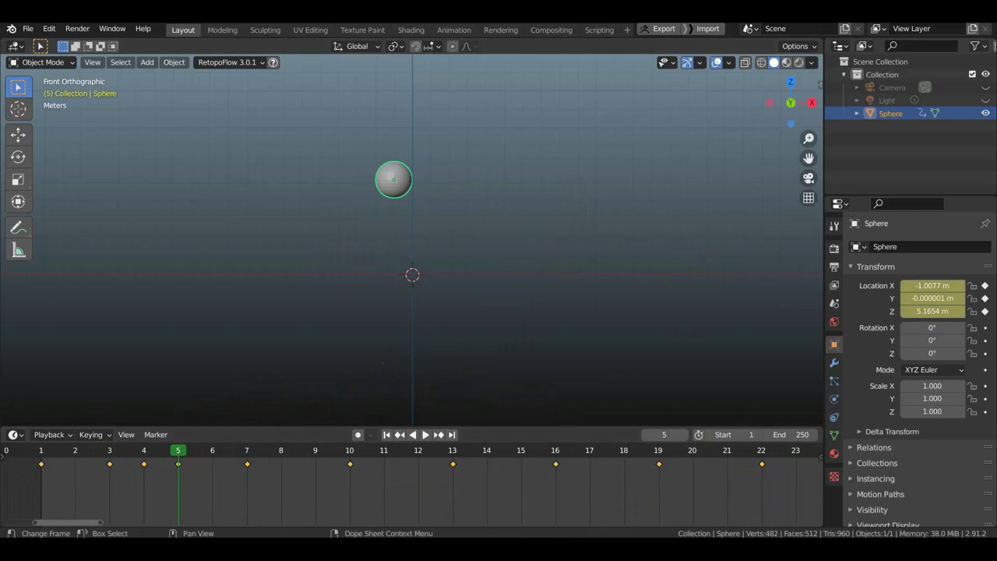
{"action": "left_click", "coordinate": [316, 453]}
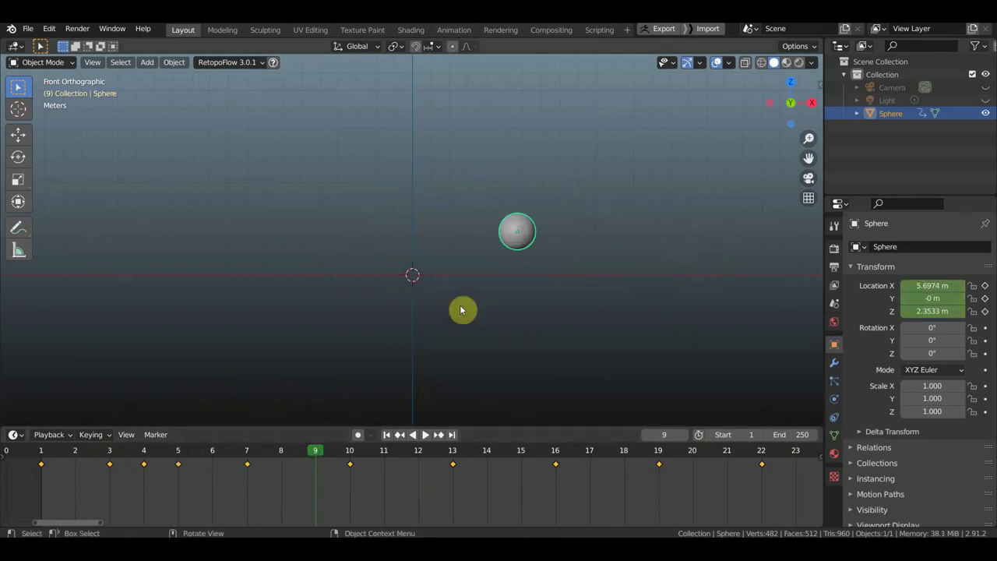
{"action": "key", "text": "i"}
{"action": "left_click", "coordinate": [496, 301]}
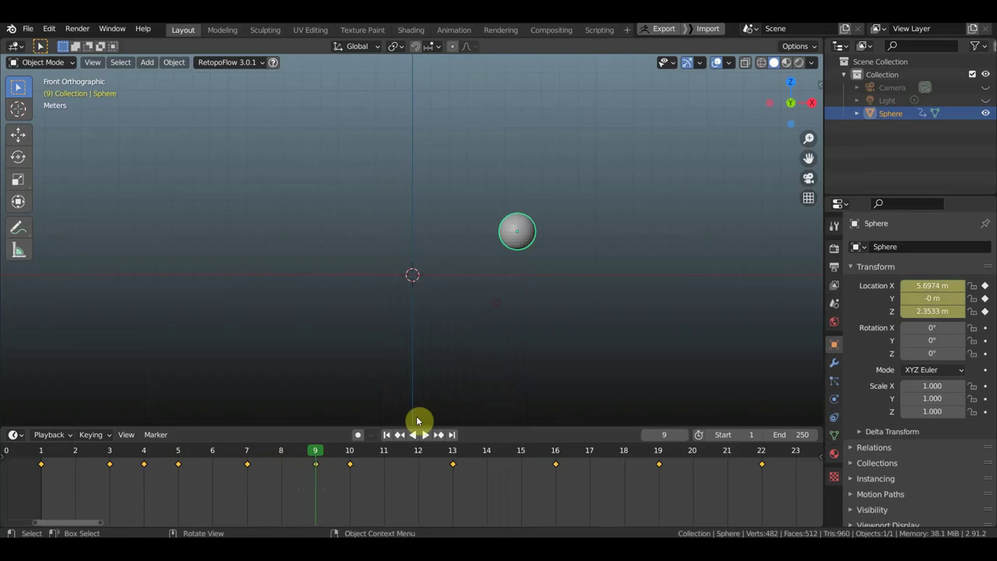
{"action": "left_click", "coordinate": [390, 459]}
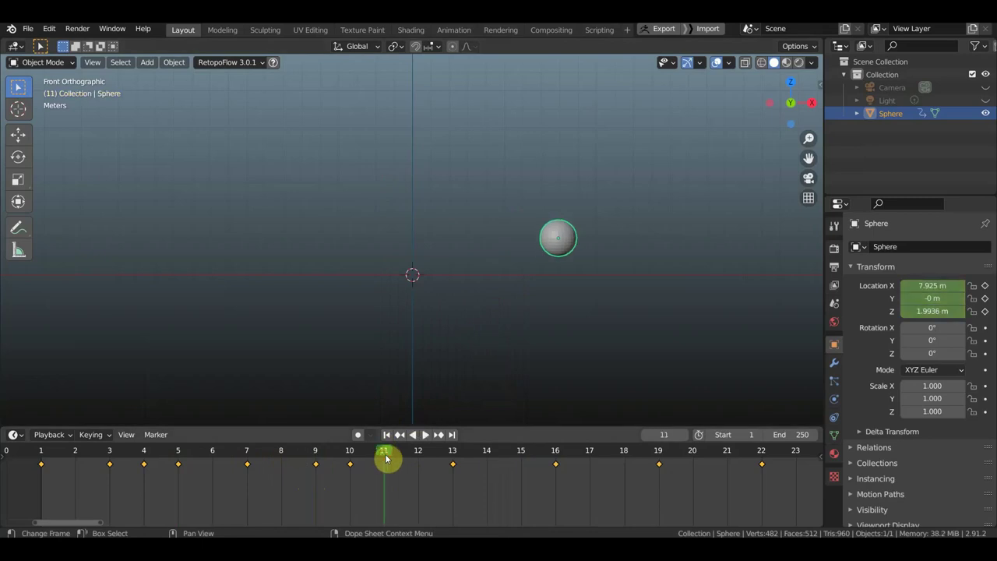
{"action": "key", "text": "i"}
{"action": "left_click", "coordinate": [512, 344]}
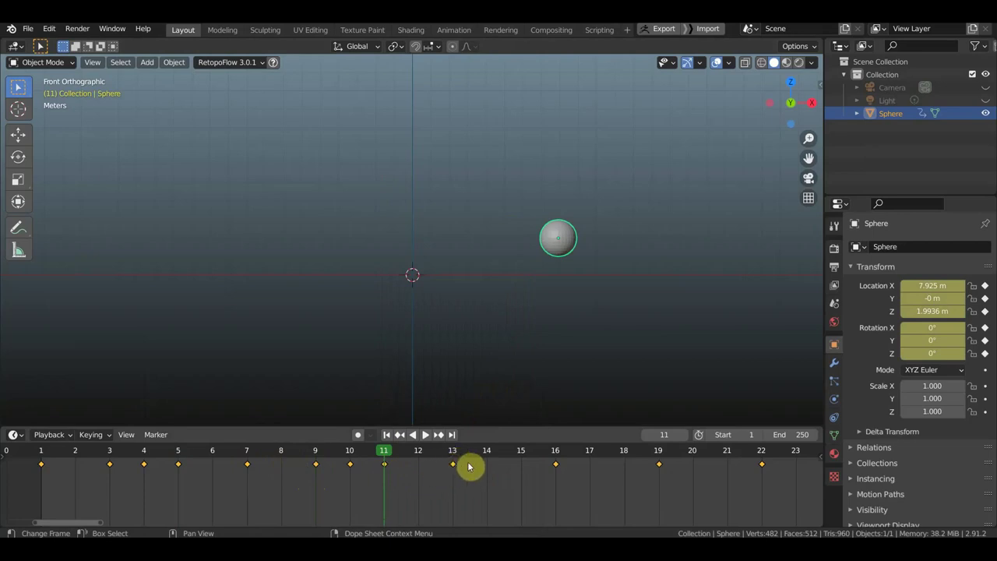
{"action": "left_click", "coordinate": [521, 456]}
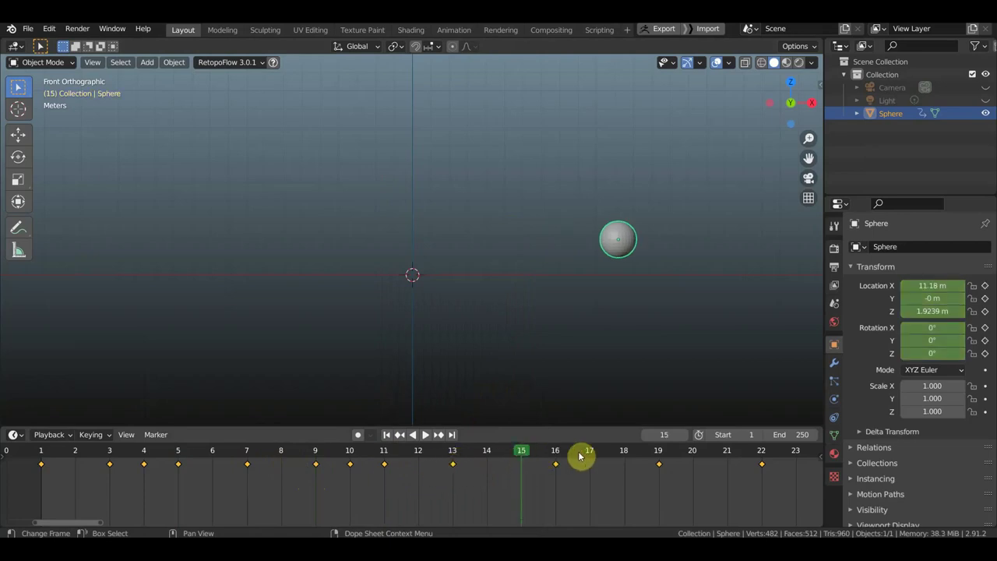
Key the sphere's location at frames 15 and 17.
{"action": "left_click", "coordinate": [589, 456]}
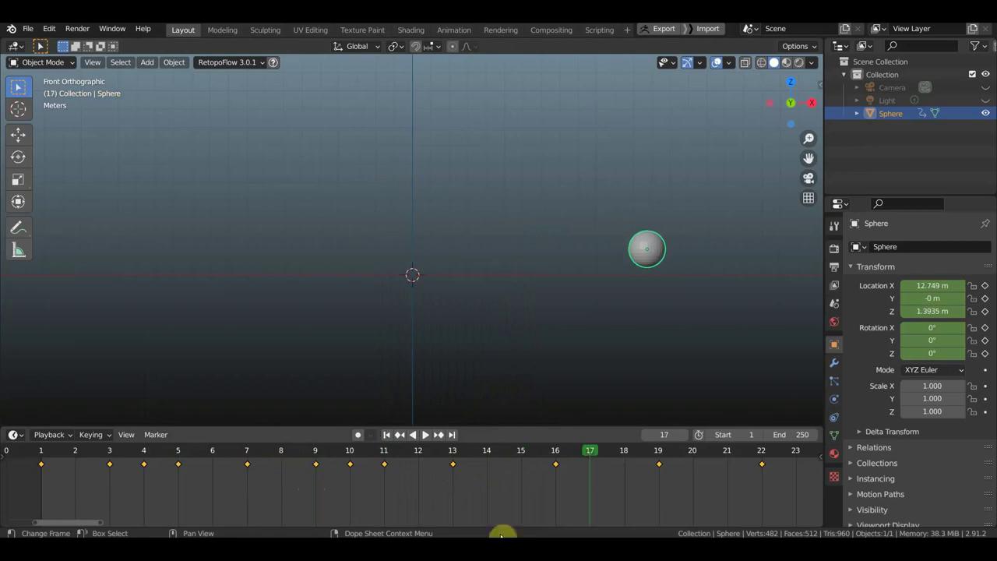
{"action": "left_click", "coordinate": [525, 458]}
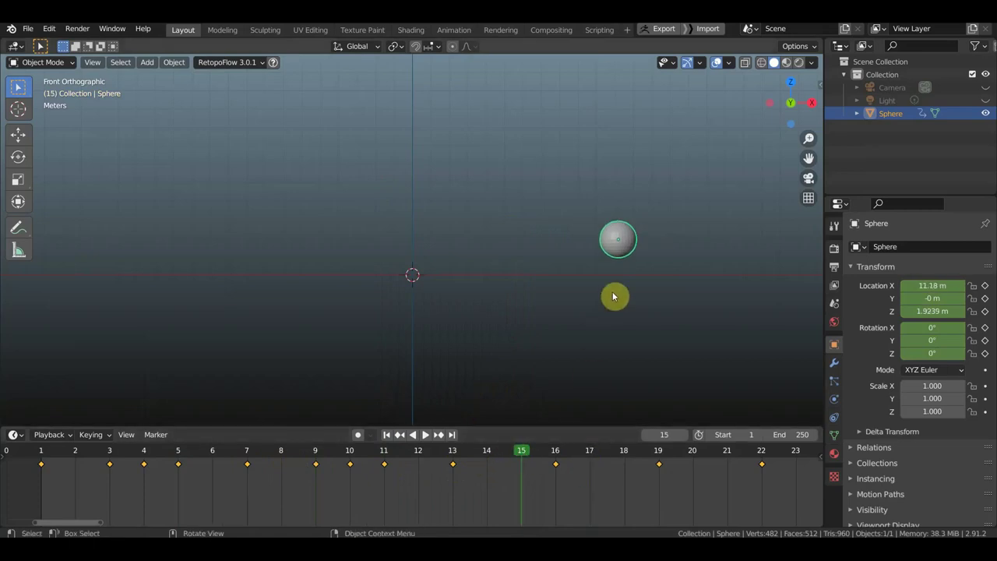
{"action": "key", "text": "i"}
{"action": "key", "text": "Escape"}
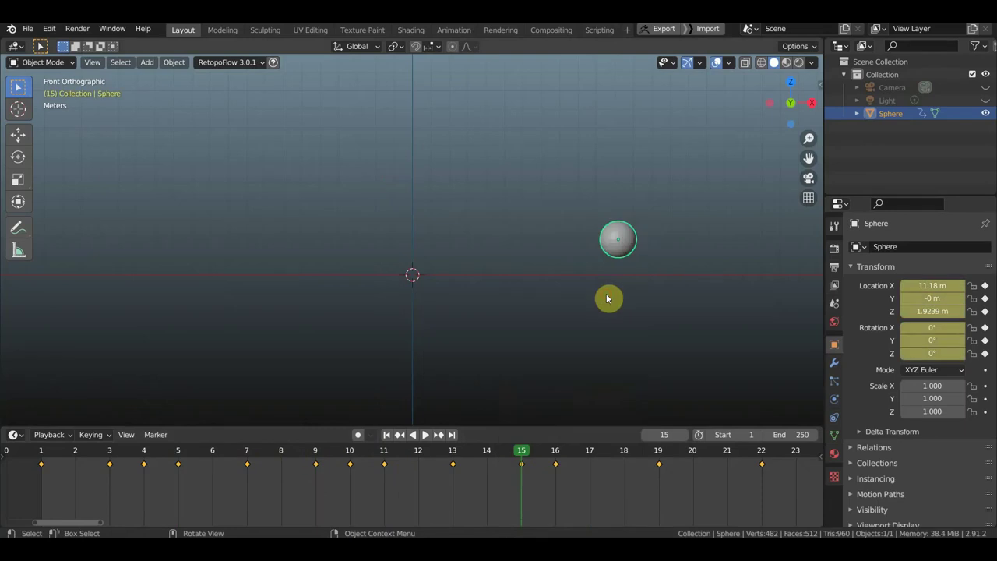
{"action": "key", "text": "i"}
{"action": "left_click", "coordinate": [572, 242]}
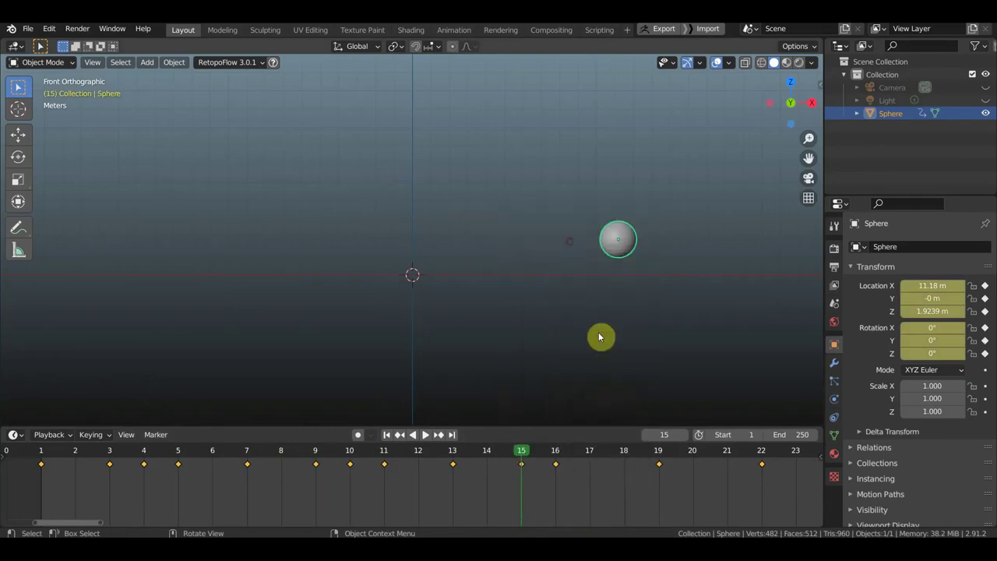
{"action": "left_click", "coordinate": [590, 459]}
{"action": "key", "text": "i"}
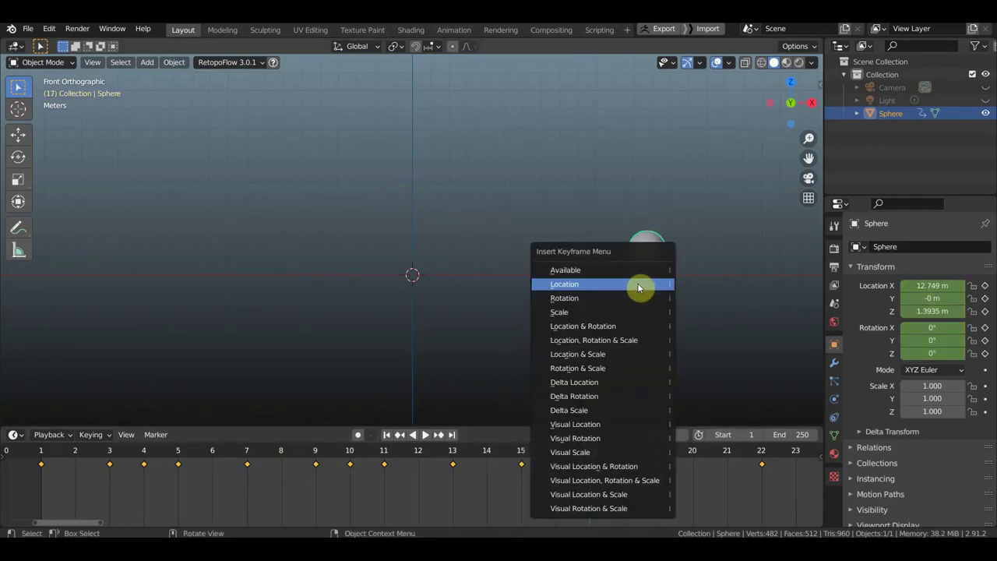
{"action": "left_click", "coordinate": [605, 285]}
Key the sphere's location at frames 21 and 23, then replay the animation from the start.
{"action": "middle_click_drag", "start_coordinate": [649, 483], "coordinate": [461, 492]}
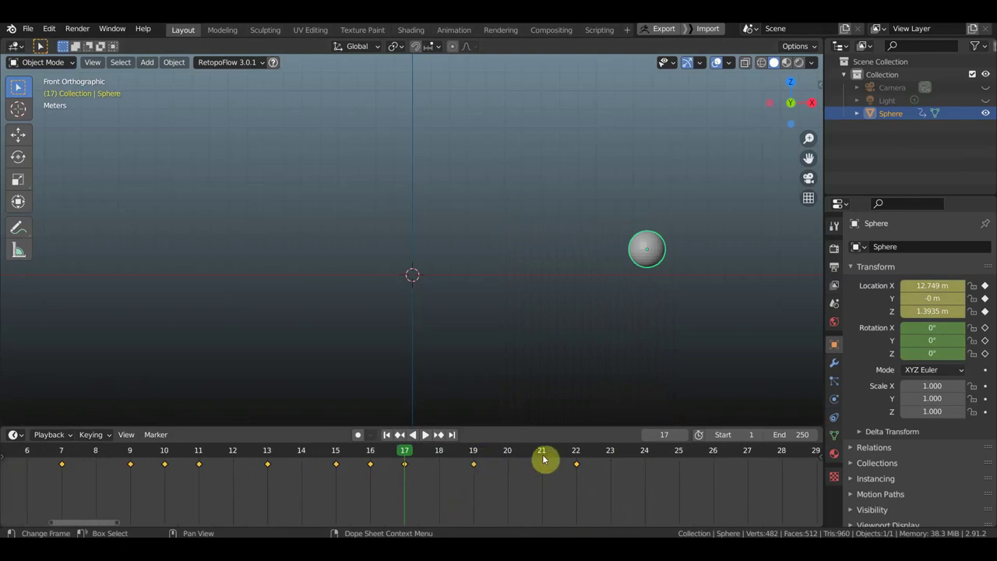
{"action": "left_click", "coordinate": [540, 459]}
{"action": "key", "text": "i"}
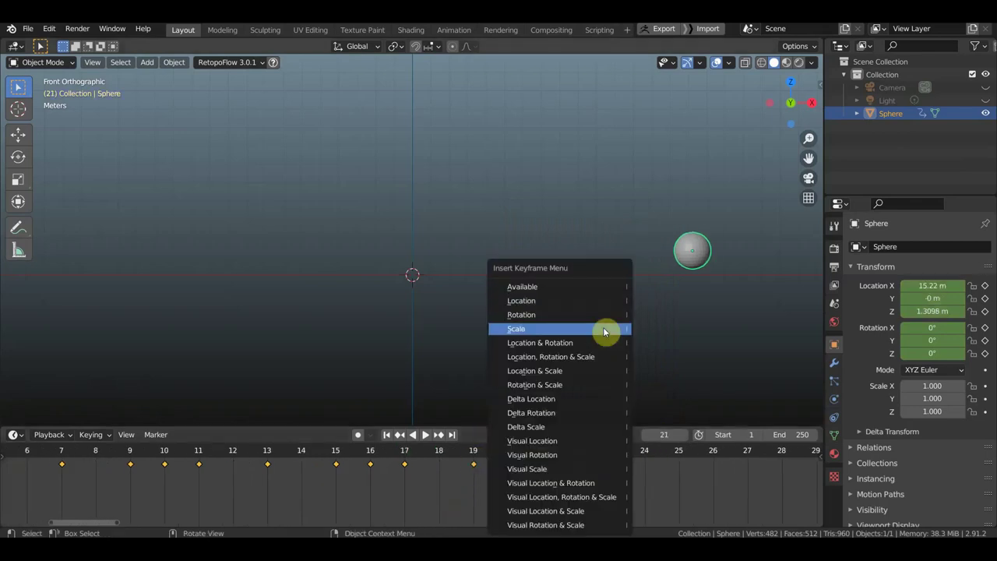
{"action": "left_click", "coordinate": [559, 302]}
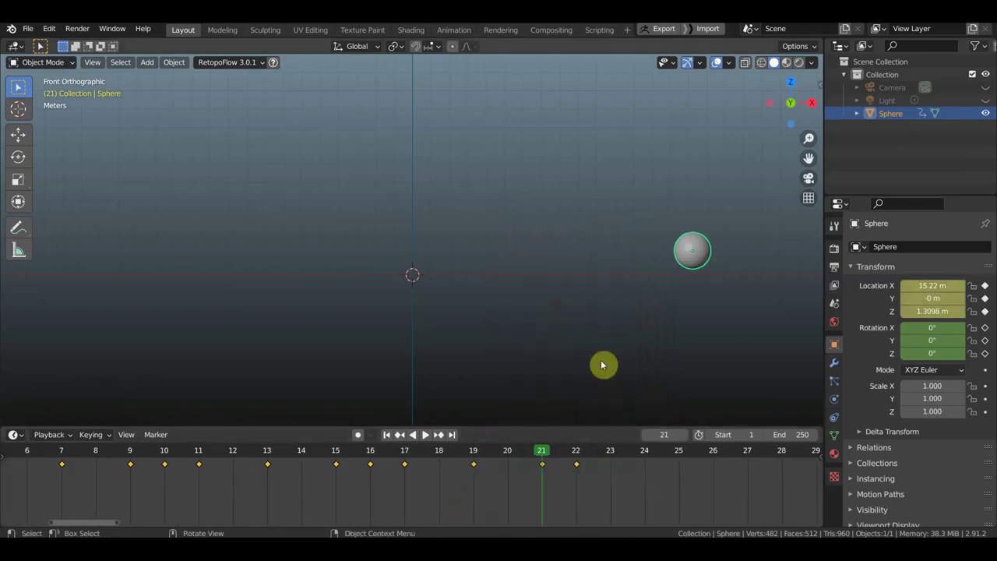
{"action": "left_click", "coordinate": [610, 457]}
{"action": "key", "text": "i"}
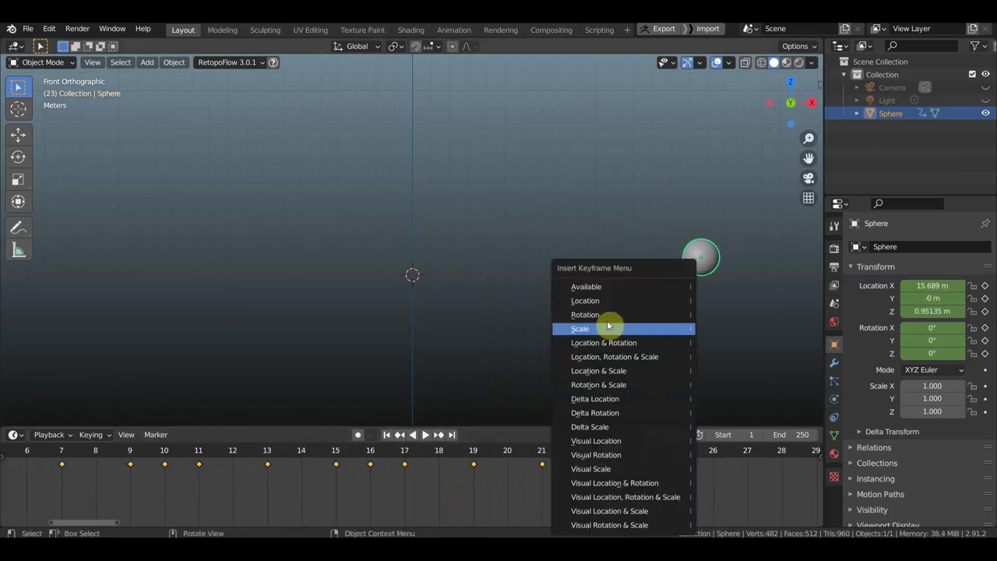
{"action": "left_click", "coordinate": [594, 301]}
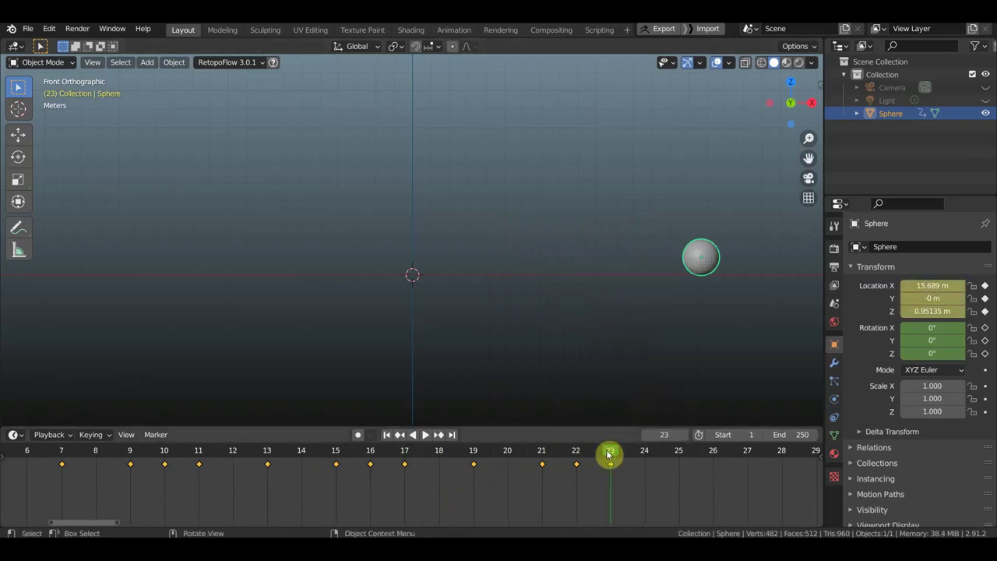
{"action": "middle_click_drag", "start_coordinate": [521, 471], "coordinate": [682, 503]}
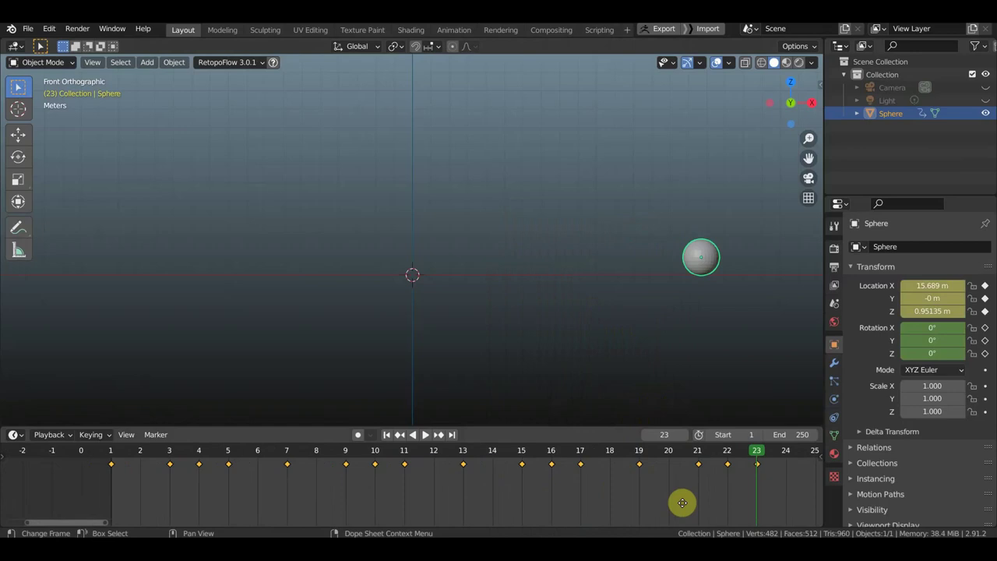
{"action": "left_click_drag", "start_coordinate": [756, 454], "coordinate": [156, 446]}
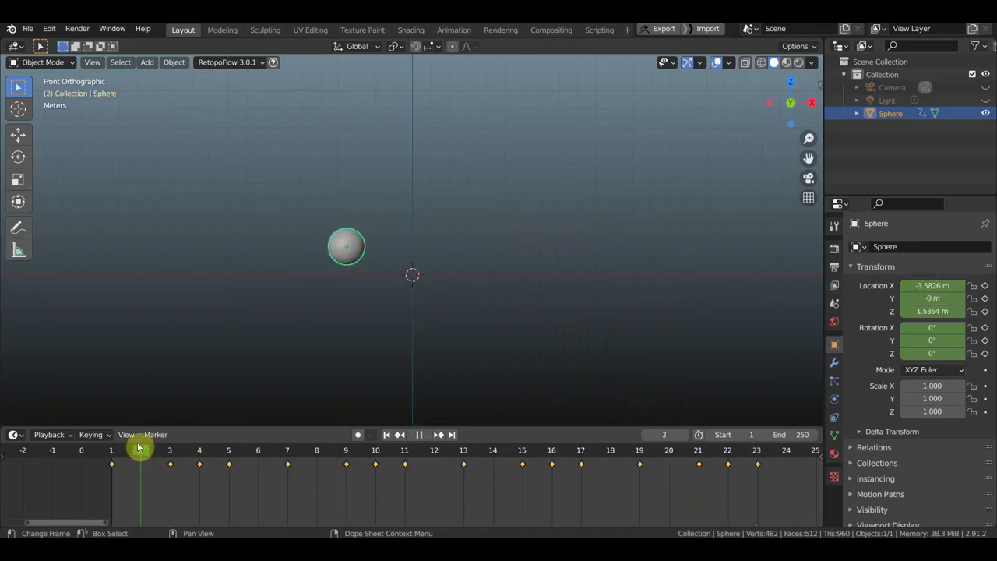
{"action": "key", "text": "space"}
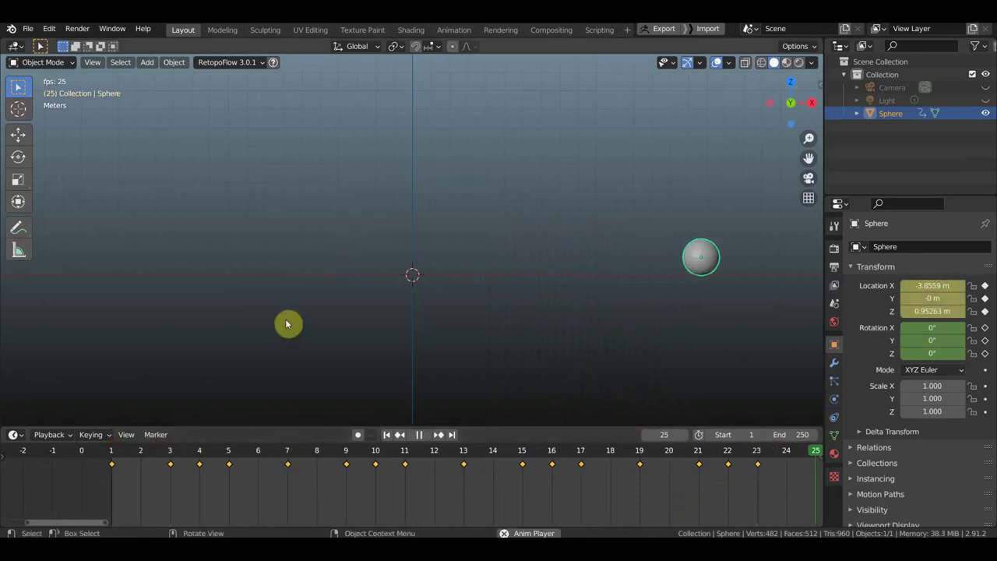
Stop playback and key the sphere's location at frames 2, 6 and 8.
{"action": "key", "text": "space"}
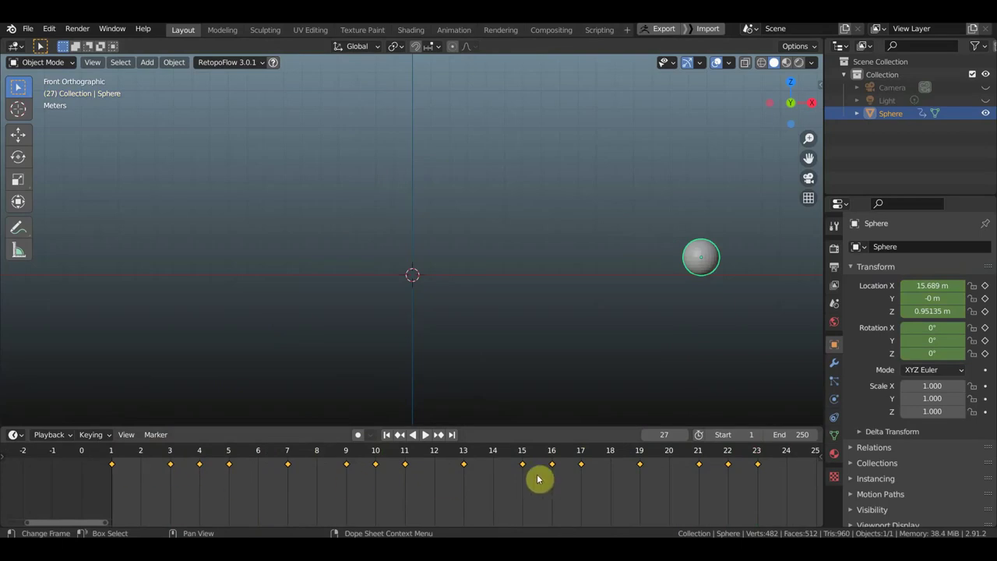
{"action": "left_click", "coordinate": [143, 457]}
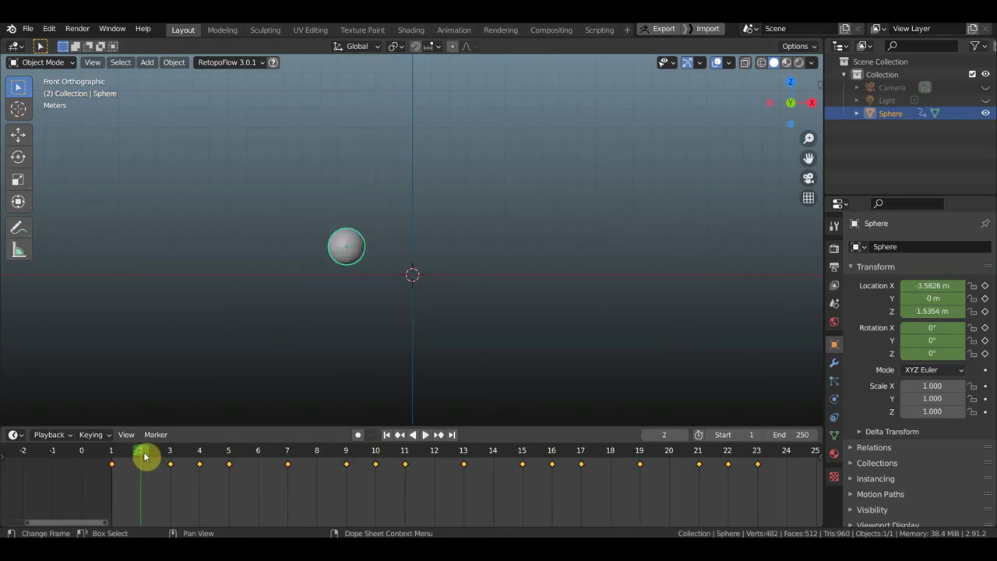
{"action": "key", "text": "i"}
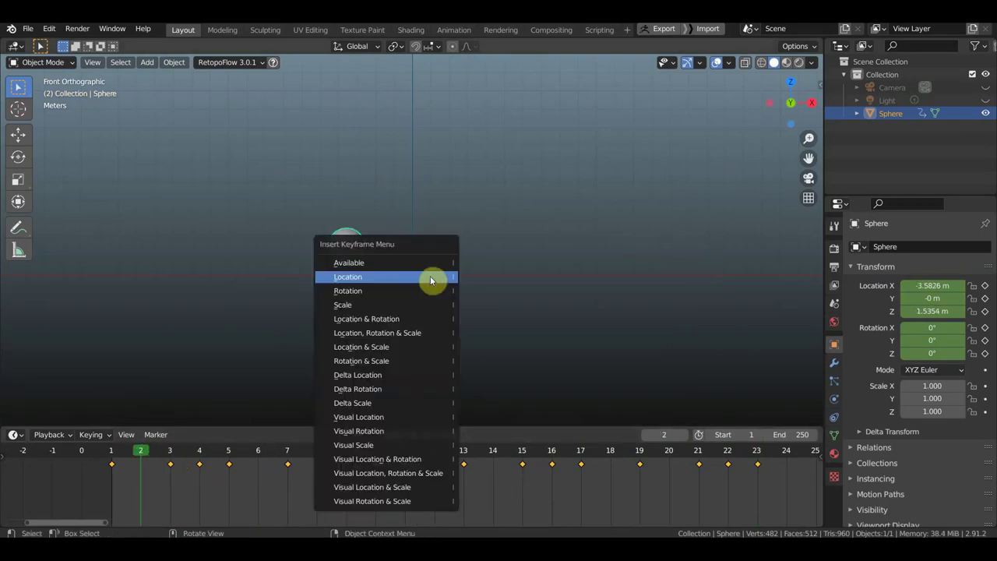
{"action": "left_click", "coordinate": [419, 279]}
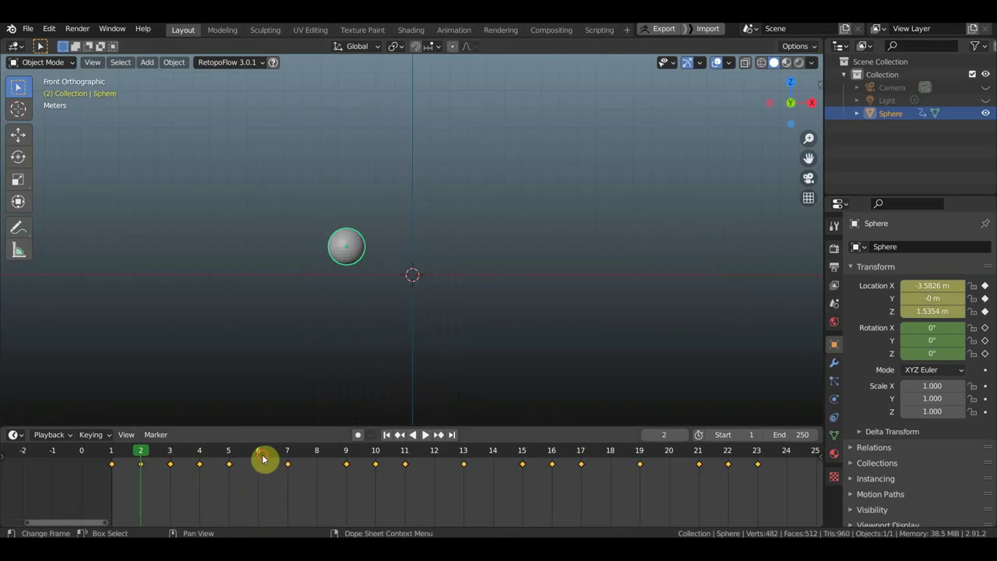
{"action": "left_click", "coordinate": [262, 456]}
{"action": "key", "text": "i"}
{"action": "left_click", "coordinate": [451, 285]}
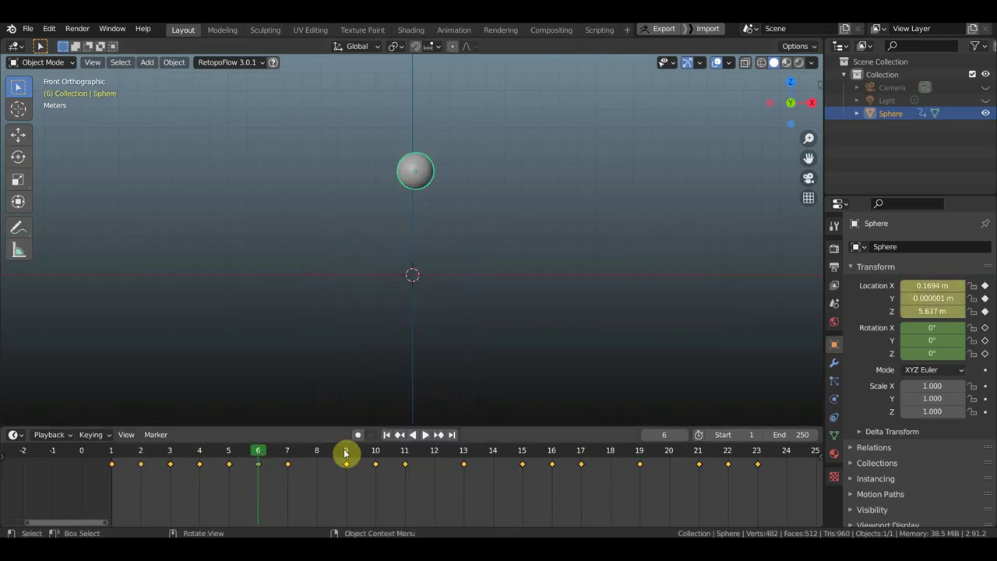
{"action": "left_click", "coordinate": [318, 456]}
{"action": "key", "text": "i"}
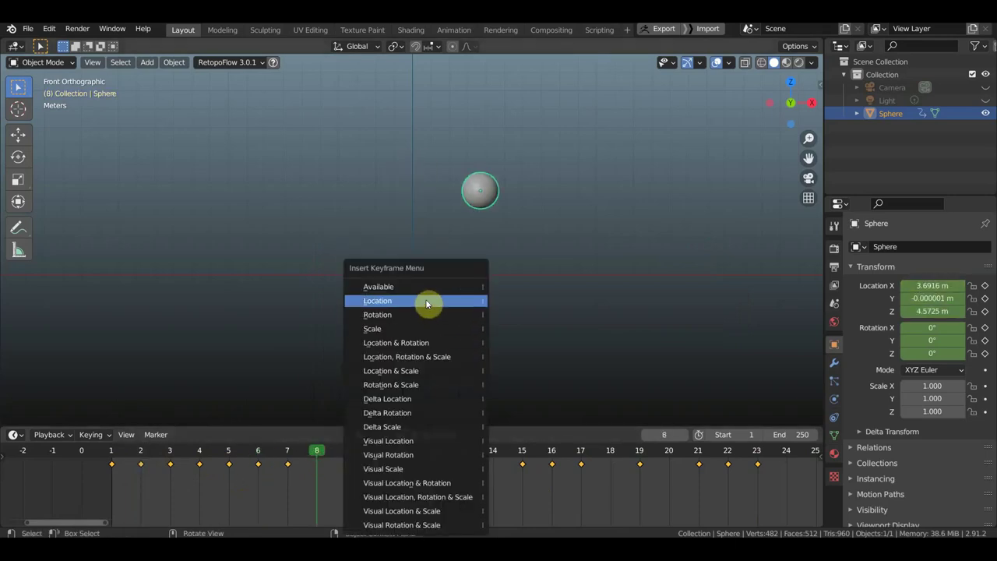
{"action": "left_click", "coordinate": [426, 302]}
Key the sphere's location at frames 12, 14 and 18.
{"action": "left_click", "coordinate": [434, 456]}
{"action": "key", "text": "i"}
{"action": "left_click", "coordinate": [534, 302]}
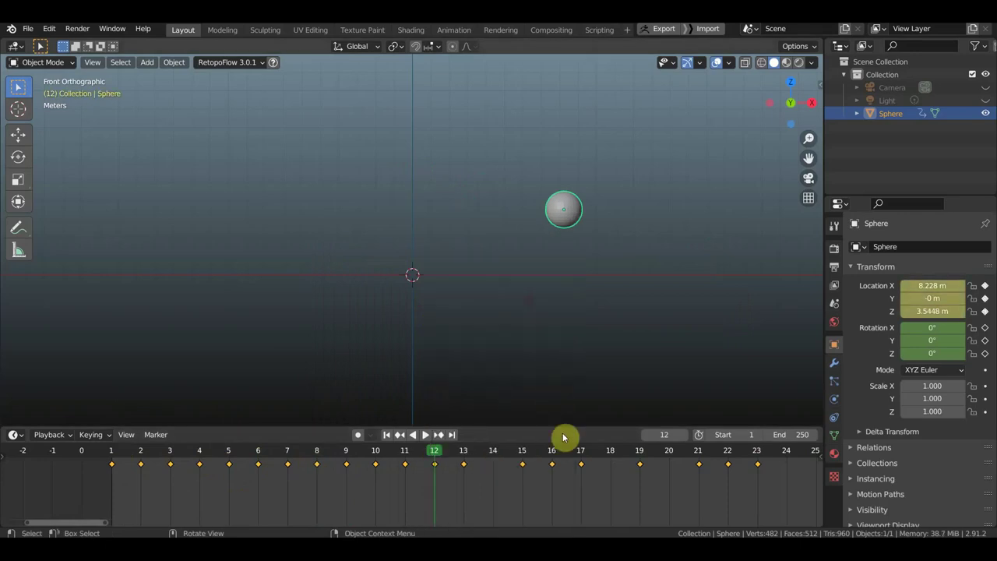
{"action": "left_click", "coordinate": [495, 459]}
{"action": "key", "text": "i"}
{"action": "left_click", "coordinate": [574, 314]}
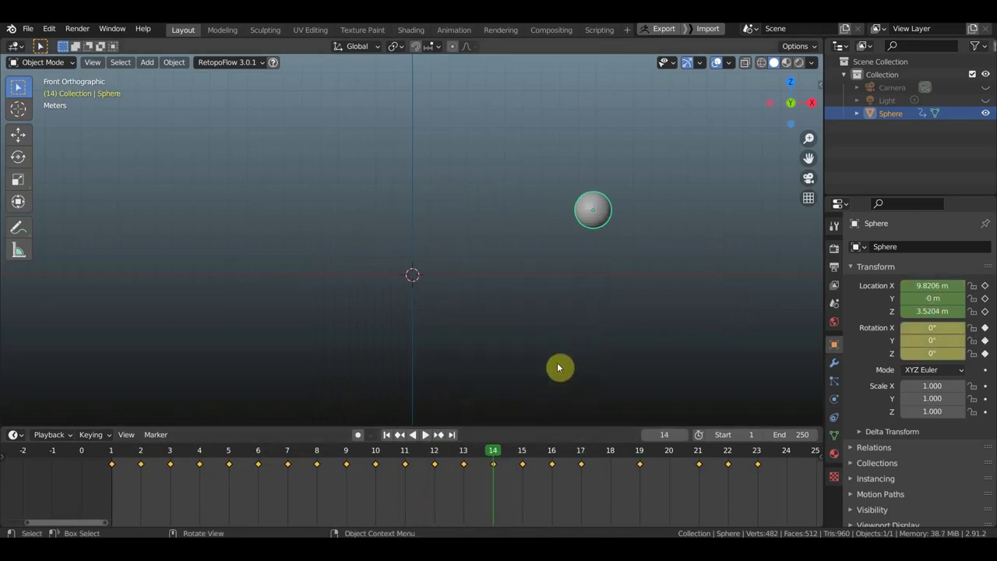
{"action": "key", "text": "i"}
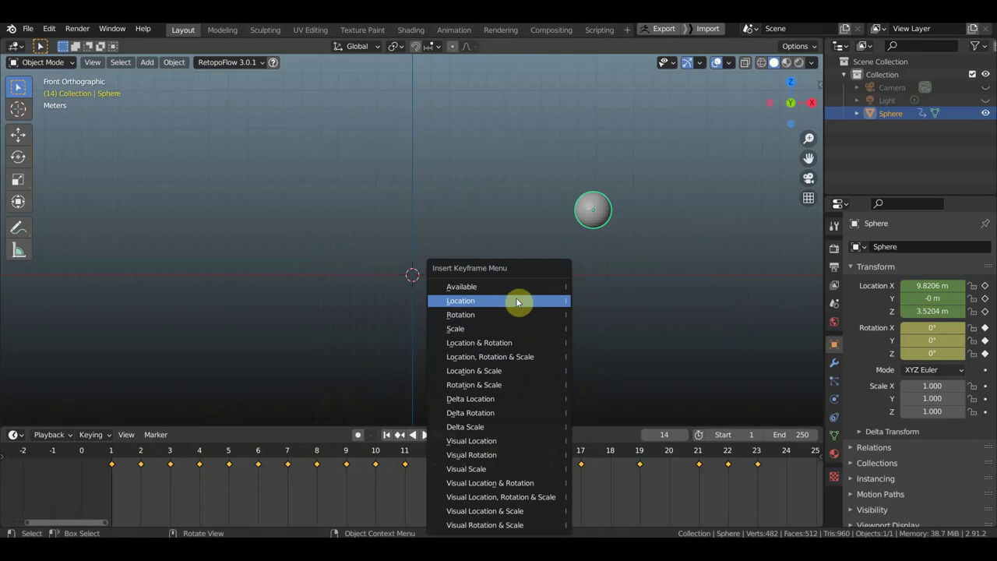
{"action": "left_click", "coordinate": [518, 313]}
{"action": "left_click", "coordinate": [610, 457]}
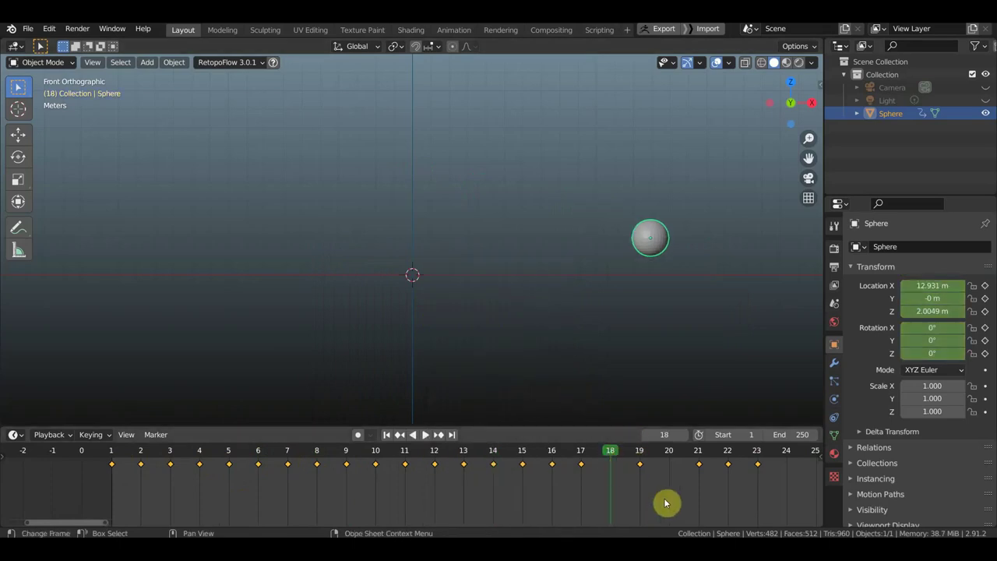
{"action": "key", "text": "i"}
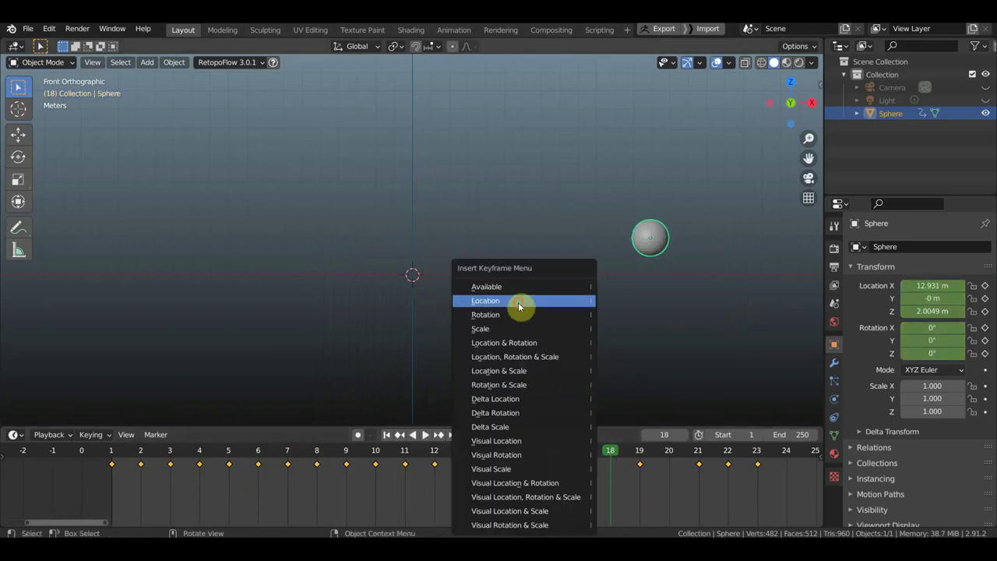
{"action": "left_click", "coordinate": [518, 301]}
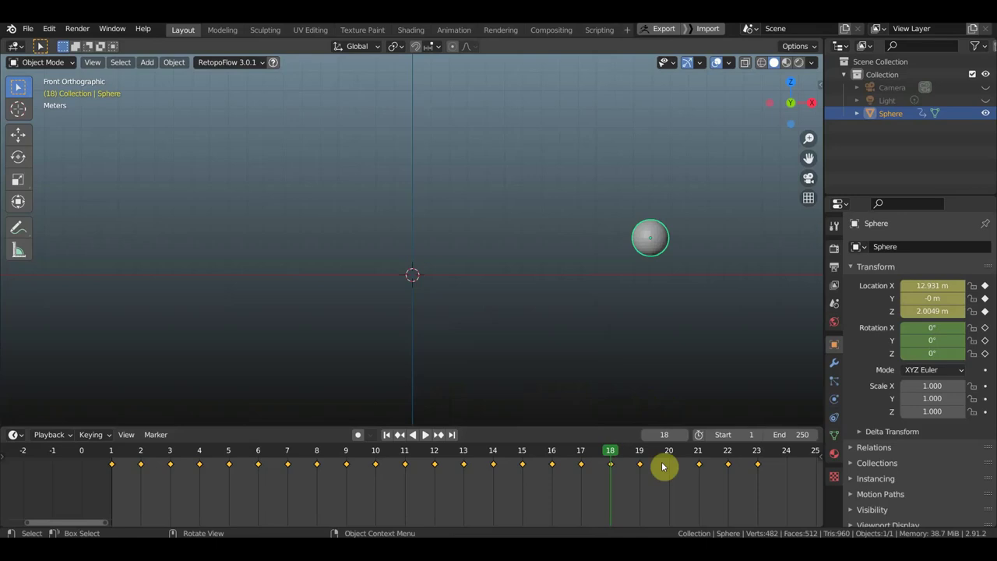
Key the sphere's location at frames 20 and 24 and set the end frame to 24.
{"action": "left_click", "coordinate": [674, 457]}
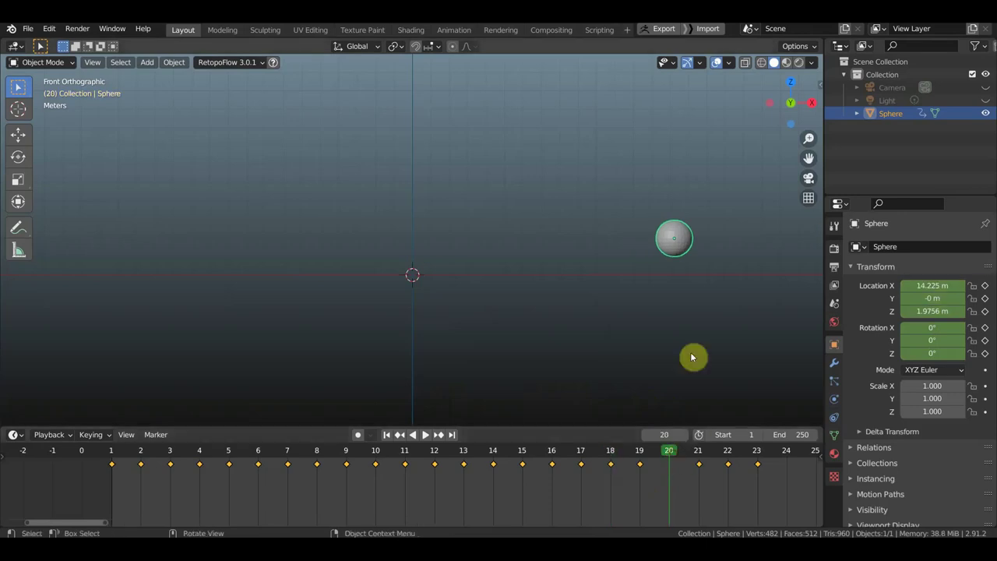
{"action": "key", "text": "i"}
{"action": "left_click", "coordinate": [664, 303]}
{"action": "mouse_move", "coordinate": [696, 516]}
{"action": "middle_mouse_down"}
{"action": "mouse_move", "coordinate": [608, 525]}
{"action": "mouse_move", "coordinate": [506, 442]}
{"action": "middle_mouse_up"}
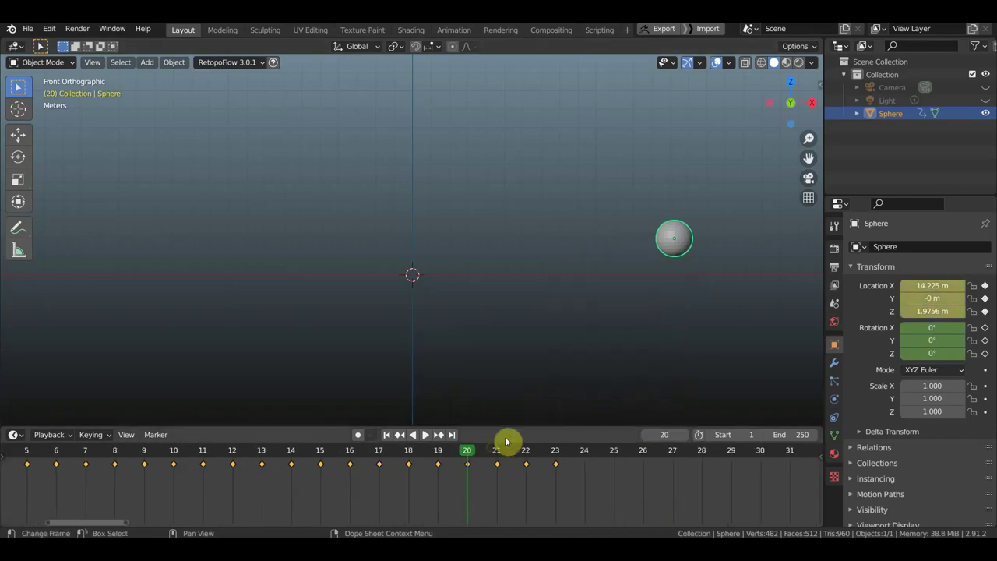
{"action": "left_click", "coordinate": [586, 453]}
{"action": "key", "text": "i"}
{"action": "left_click", "coordinate": [588, 283]}
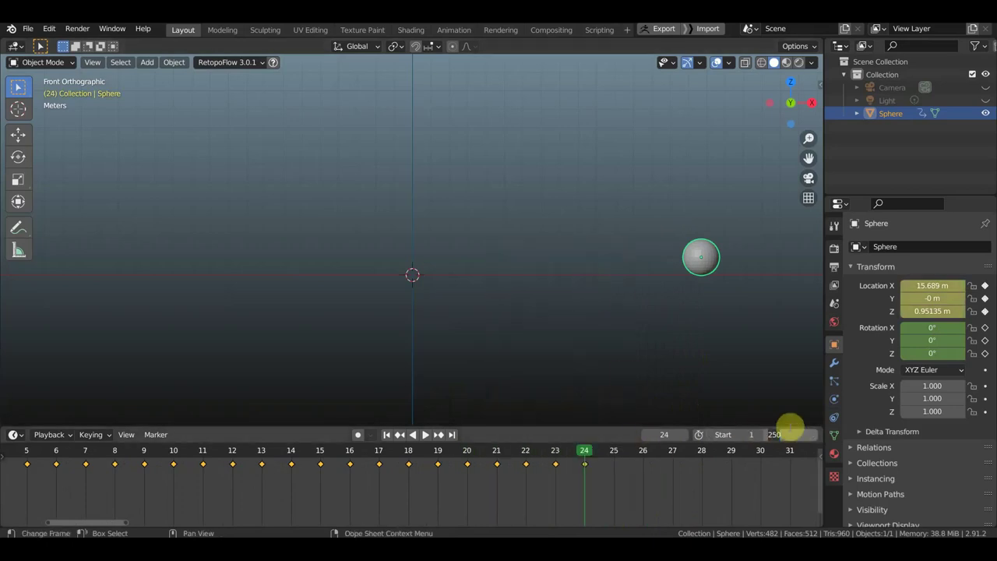
{"action": "type", "text": "24"}
{"action": "key", "text": "Return"}
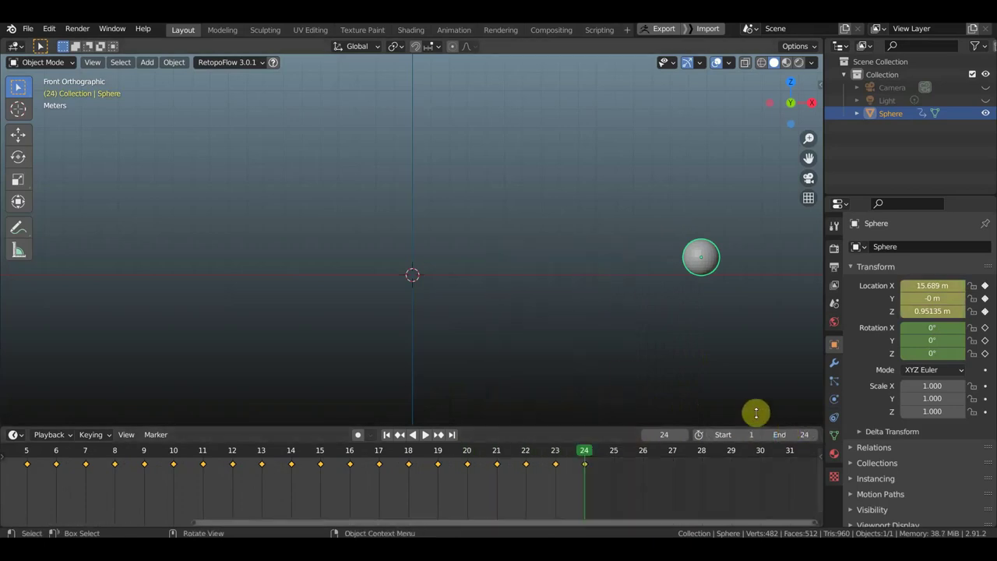
{"action": "middle_click_drag", "start_coordinate": [423, 498], "coordinate": [586, 510]}
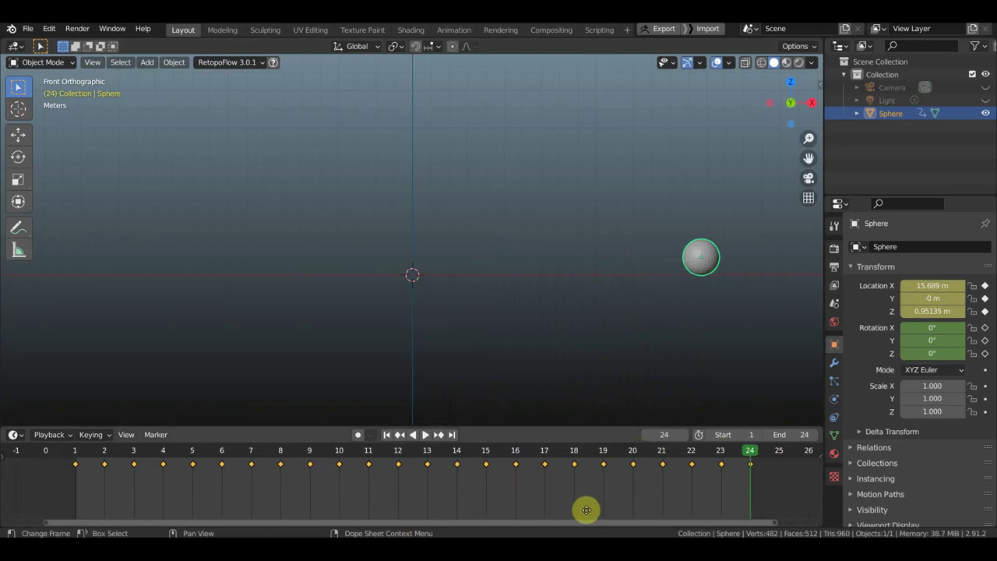
{"action": "key", "text": "space"}
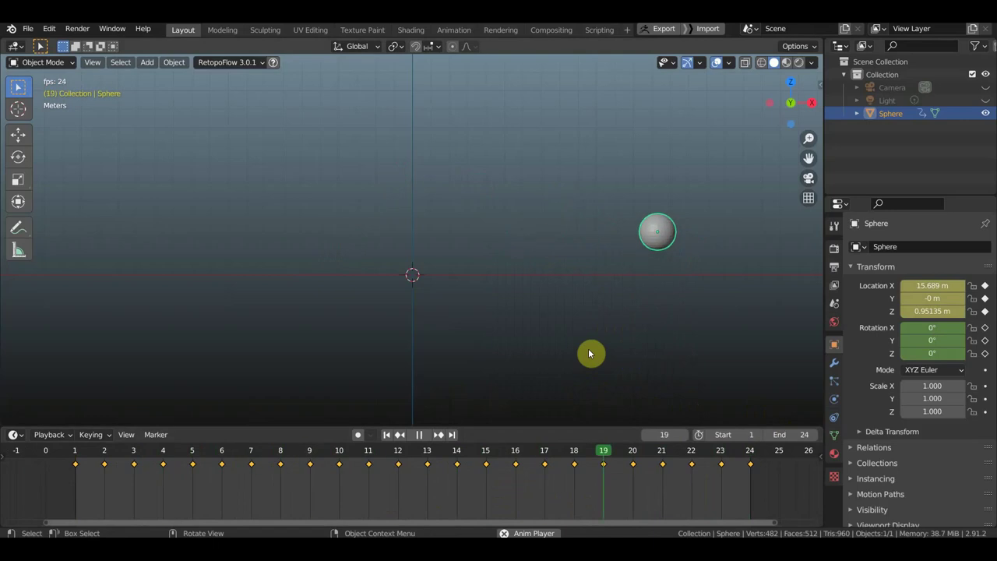
{"action": "key", "text": "Escape"}
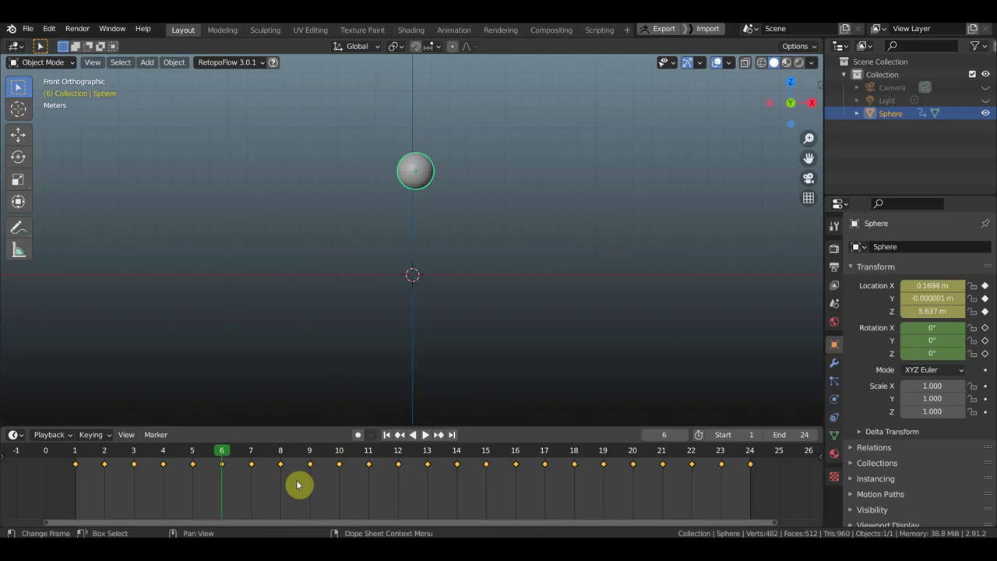
{"action": "key", "text": "space"}
{"action": "mouse_move", "coordinate": [481, 483]}
{"action": "left_mouse_down"}
{"action": "mouse_move", "coordinate": [738, 494]}
{"action": "mouse_move", "coordinate": [730, 491]}
{"action": "left_mouse_up"}
{"action": "key", "text": "space"}
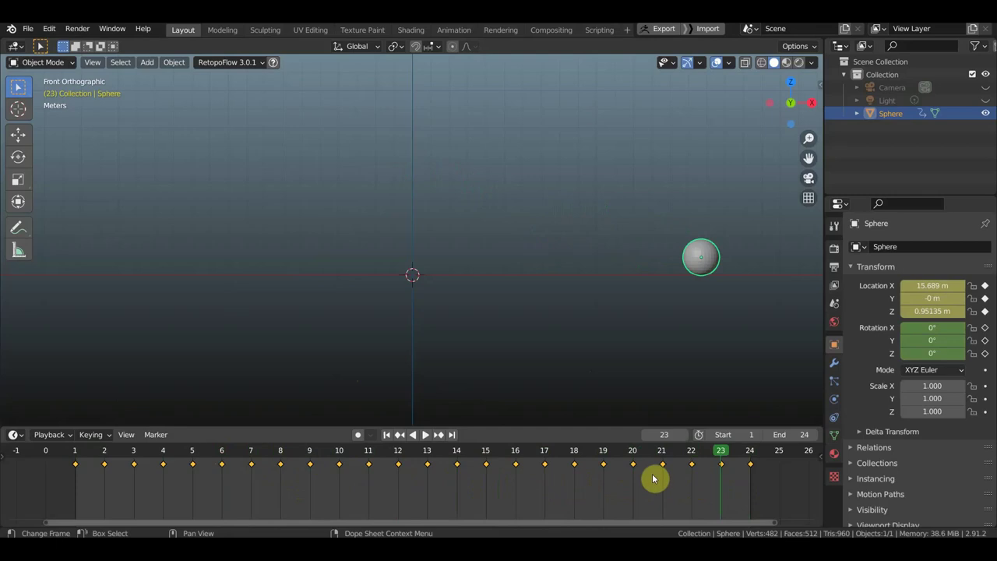
{"action": "key", "text": "shift+ctrl+space"}
{"action": "mouse_move", "coordinate": [328, 447]}
{"action": "left_mouse_down"}
{"action": "mouse_move", "coordinate": [78, 443]}
{"action": "mouse_move", "coordinate": [745, 488]}
{"action": "mouse_move", "coordinate": [731, 490]}
{"action": "left_mouse_up"}
{"action": "key", "text": "space"}
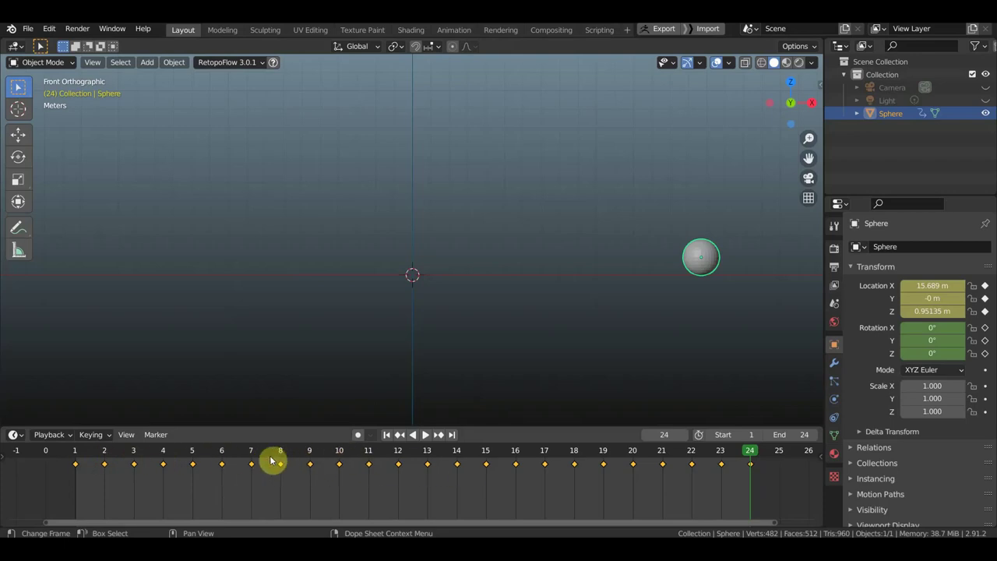
{"action": "left_click", "coordinate": [134, 456]}
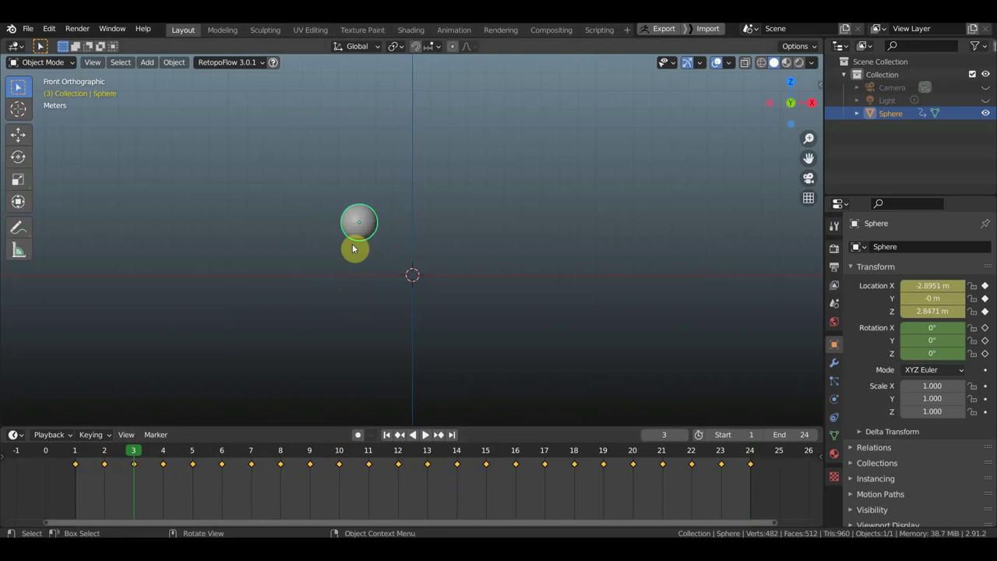
{"action": "left_click", "coordinate": [167, 456]}
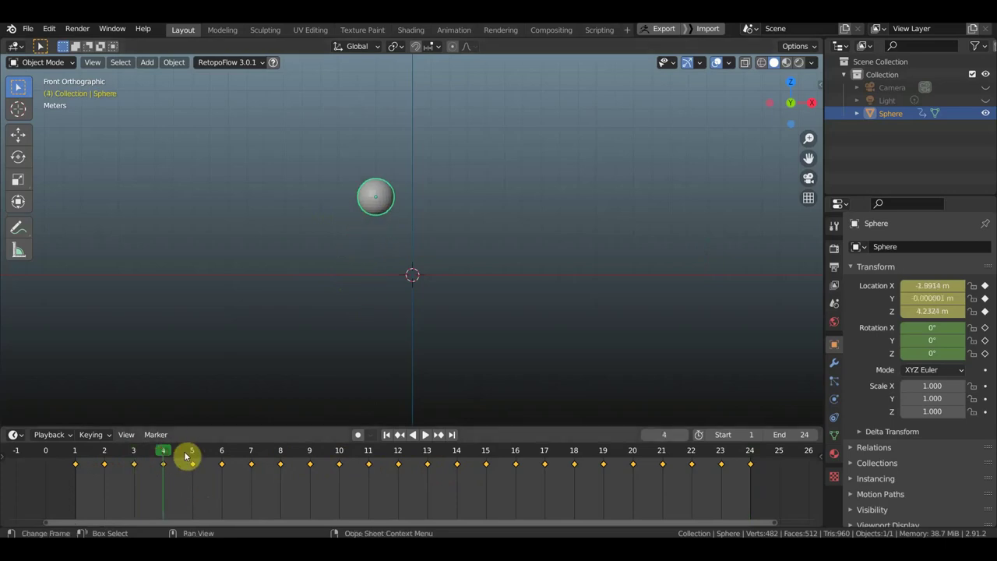
{"action": "left_click", "coordinate": [197, 455]}
{"action": "left_click", "coordinate": [230, 454]}
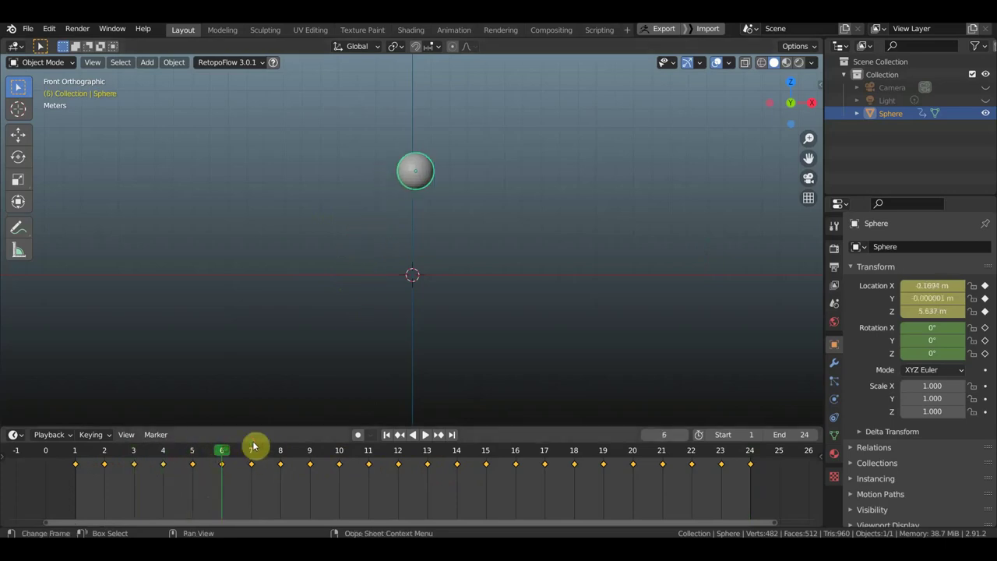
{"action": "middle_click_drag", "start_coordinate": [505, 263], "coordinate": [501, 287]}
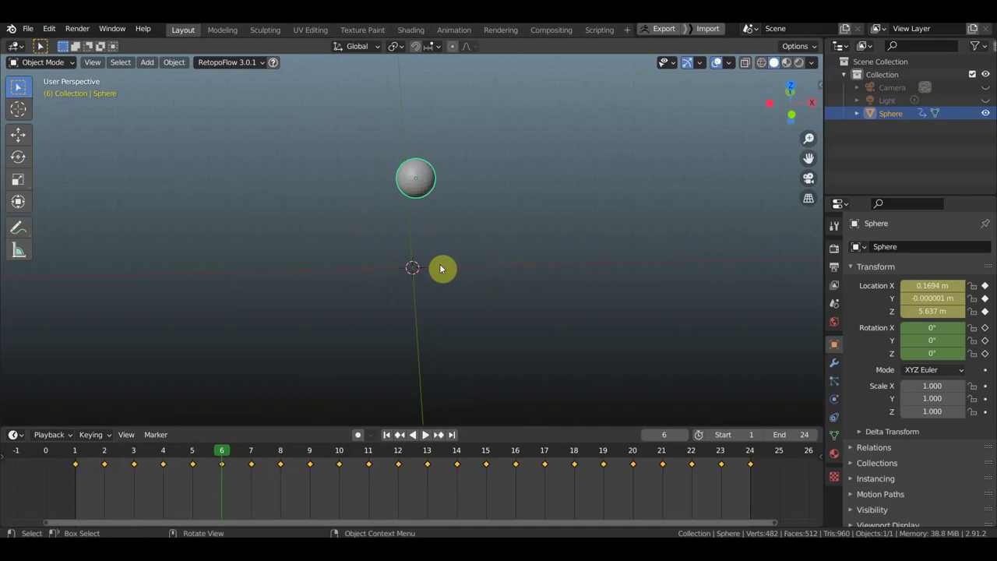
{"action": "key", "text": "KP_1"}
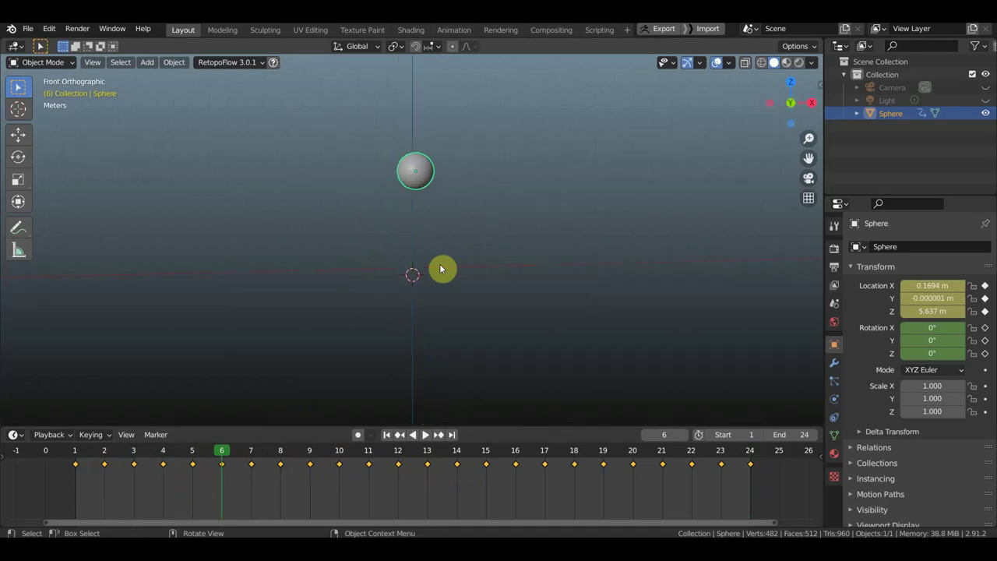
Scrub the timeline back to frame 1.
{"action": "mouse_move", "coordinate": [220, 457]}
{"action": "left_mouse_down"}
{"action": "mouse_move", "coordinate": [88, 458]}
{"action": "mouse_move", "coordinate": [516, 498]}
{"action": "mouse_move", "coordinate": [750, 505]}
{"action": "mouse_move", "coordinate": [542, 505]}
{"action": "mouse_move", "coordinate": [80, 481]}
{"action": "mouse_move", "coordinate": [444, 503]}
{"action": "mouse_move", "coordinate": [750, 503]}
{"action": "mouse_move", "coordinate": [171, 490]}
{"action": "mouse_move", "coordinate": [651, 503]}
{"action": "mouse_move", "coordinate": [75, 498]}
{"action": "left_mouse_up"}
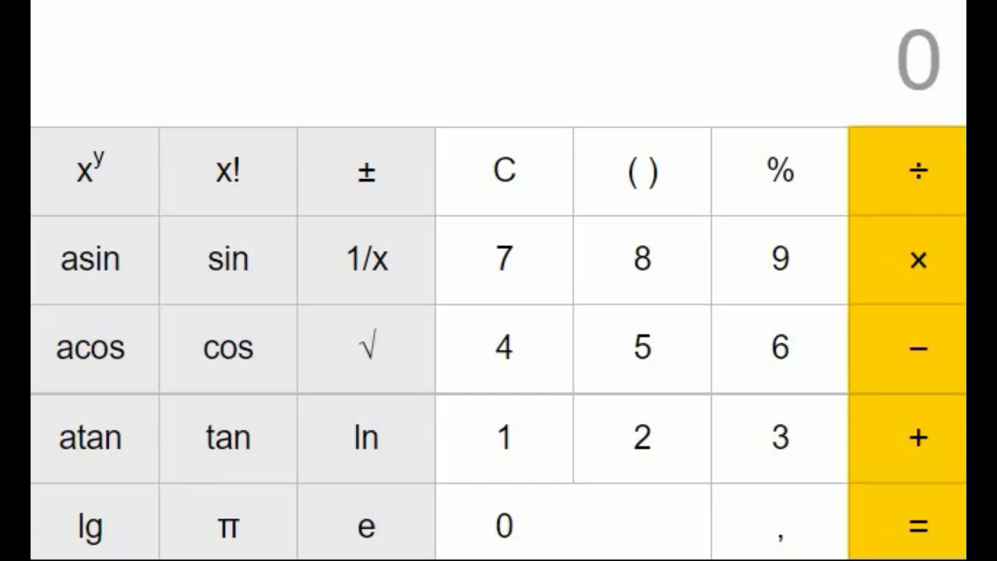
Calculate 24 × 24 = 576 and add another multiplication sign after 576.
{"action": "left_click", "coordinate": [638, 442]}
{"action": "left_click", "coordinate": [526, 374]}
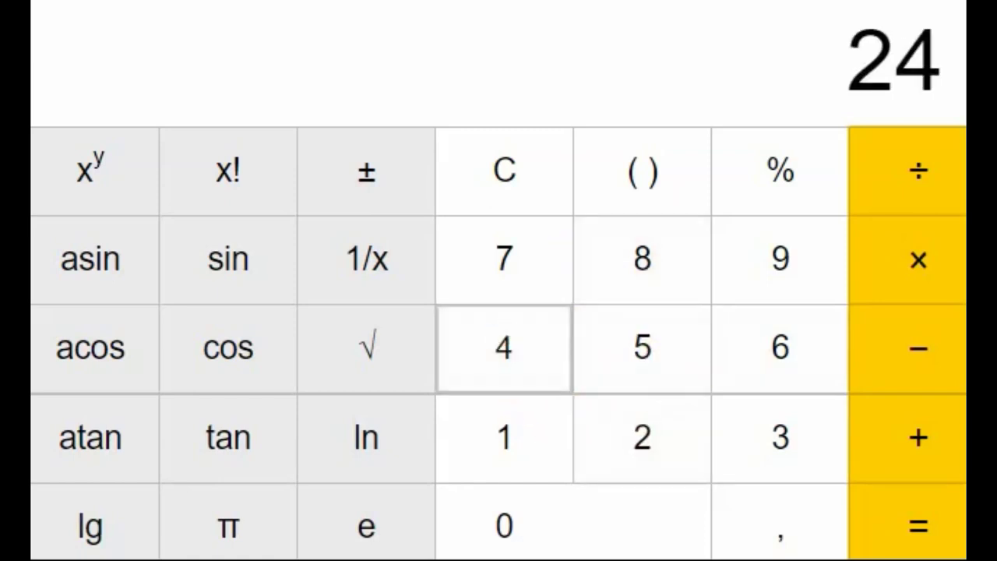
{"action": "left_click", "coordinate": [909, 295]}
{"action": "left_click", "coordinate": [910, 296]}
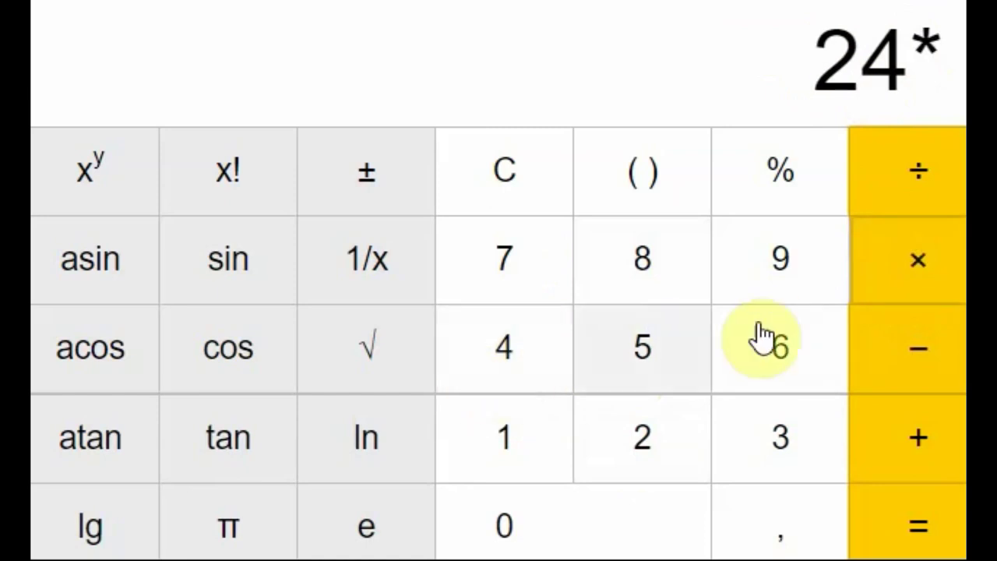
{"action": "left_click", "coordinate": [627, 444]}
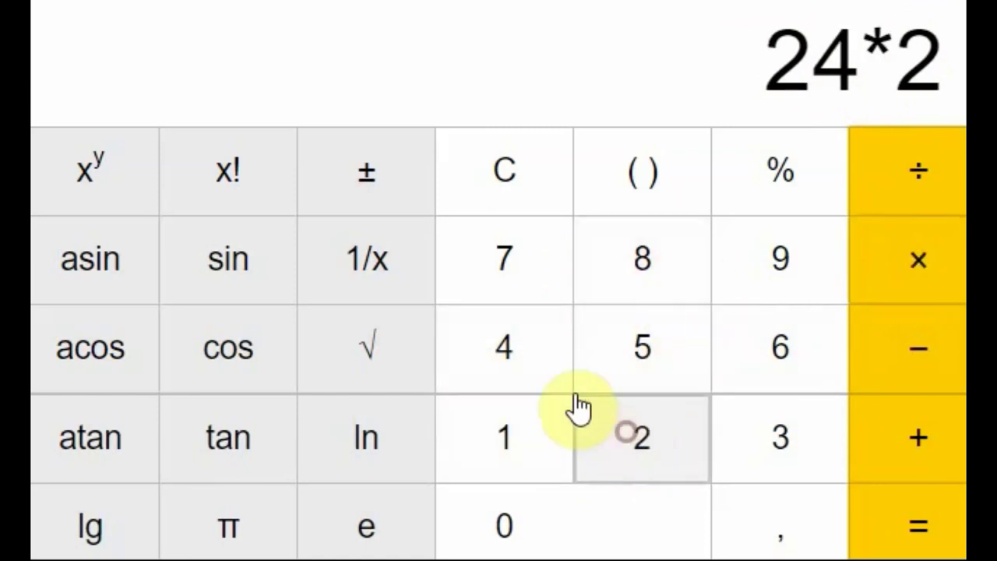
{"action": "left_click", "coordinate": [539, 357]}
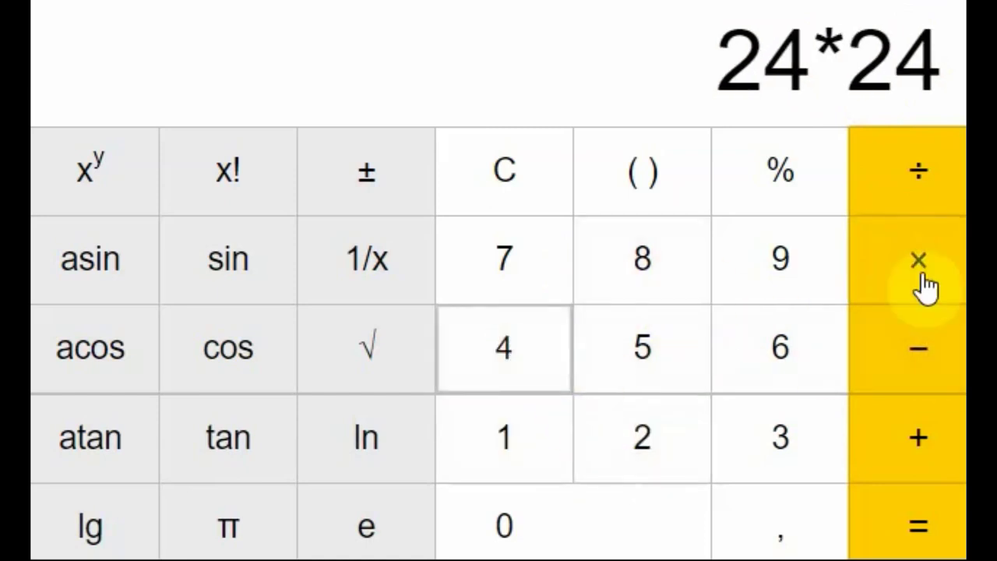
{"action": "left_click", "coordinate": [911, 543]}
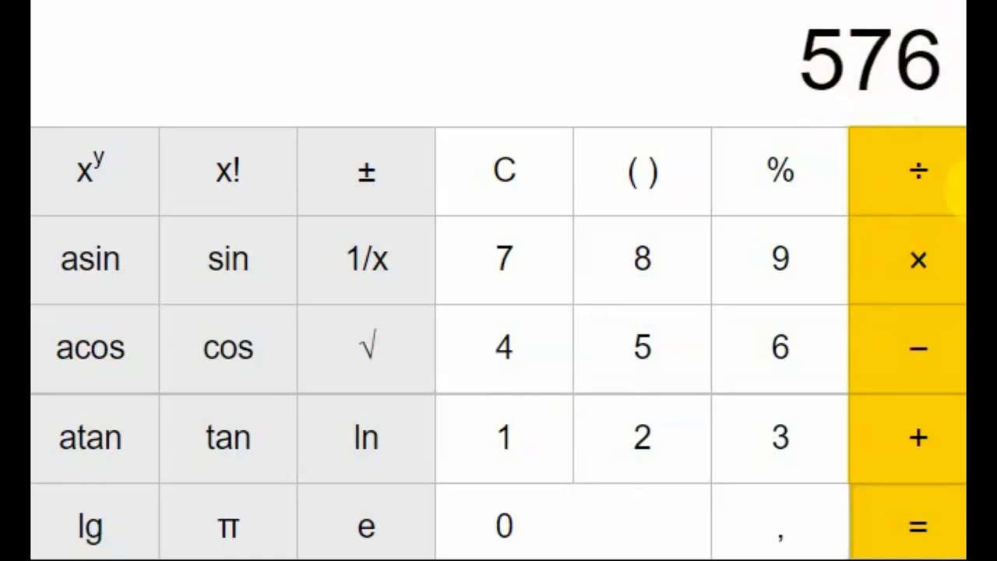
{"action": "left_click", "coordinate": [903, 262]}
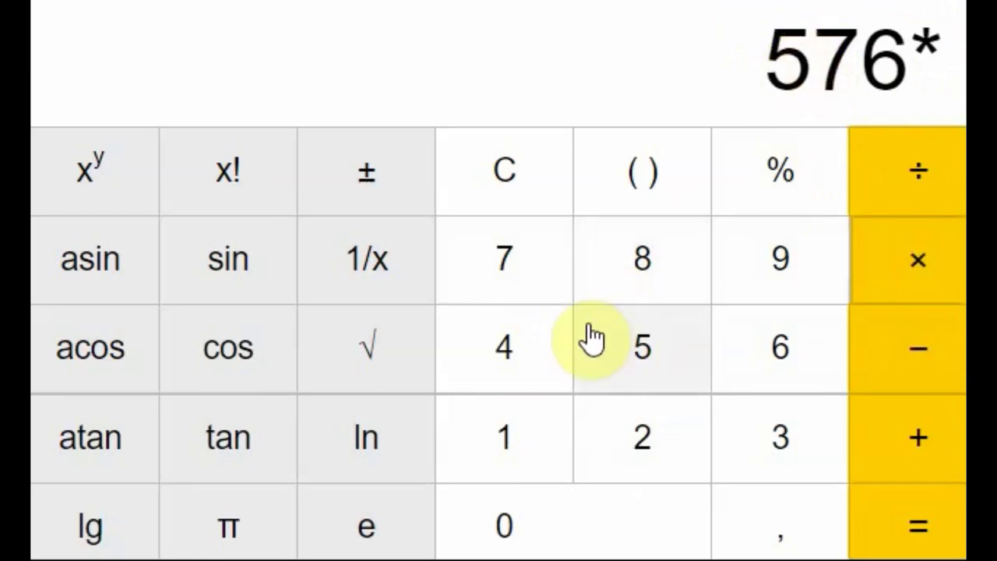
Enter 65 as the multiplier and evaluate 576 × 65, giving 37 440.
{"action": "left_click", "coordinate": [773, 352]}
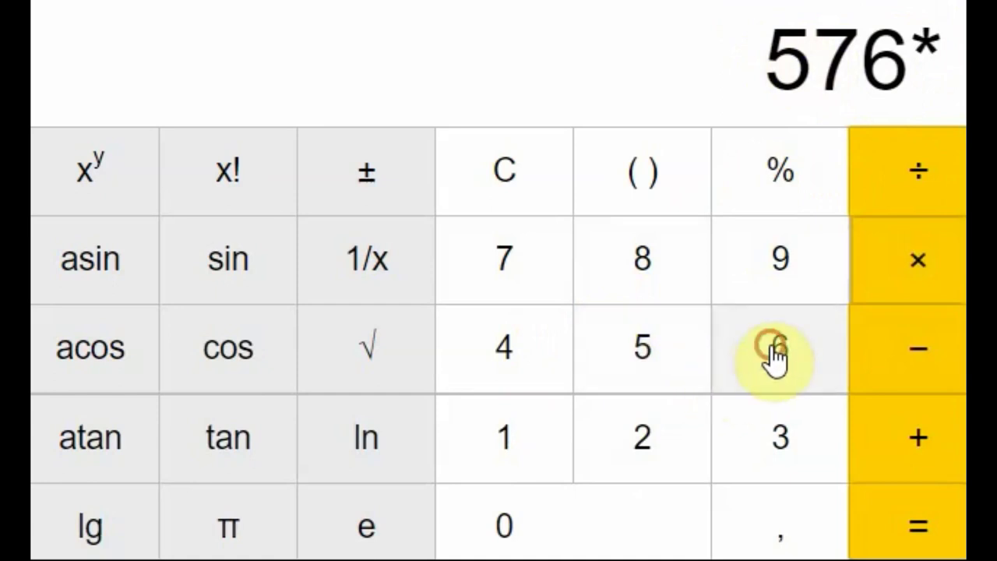
{"action": "left_click", "coordinate": [627, 350]}
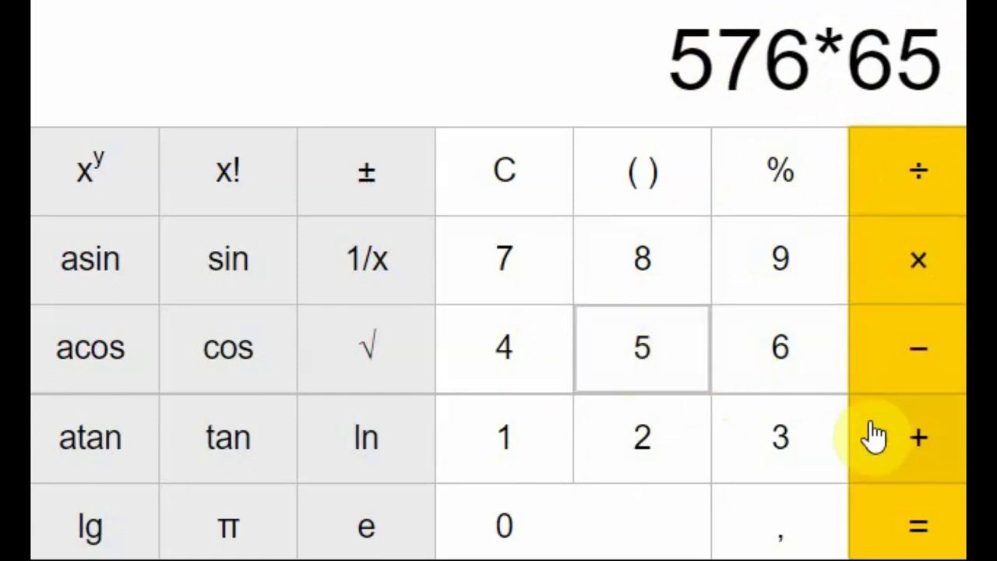
{"action": "left_click", "coordinate": [917, 536]}
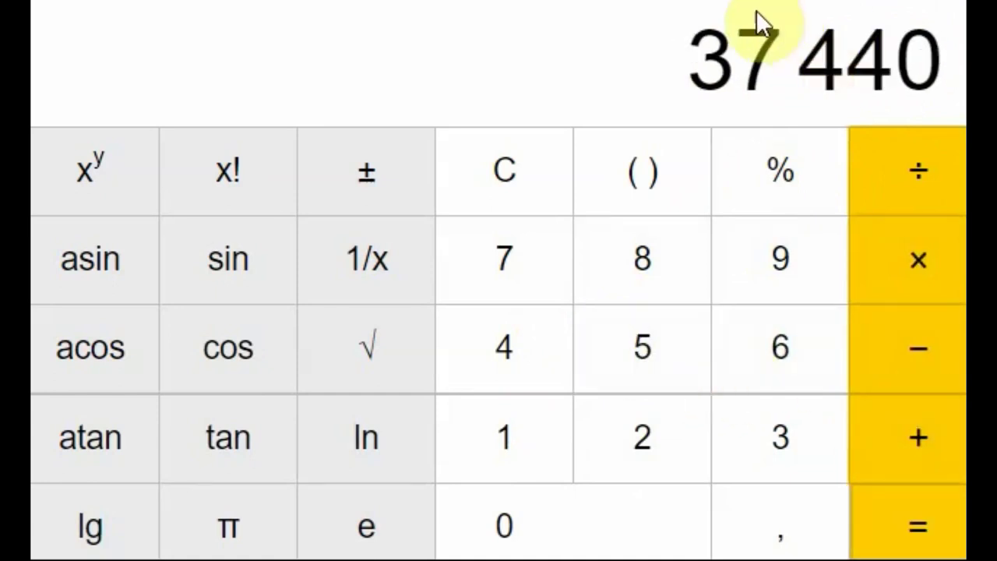